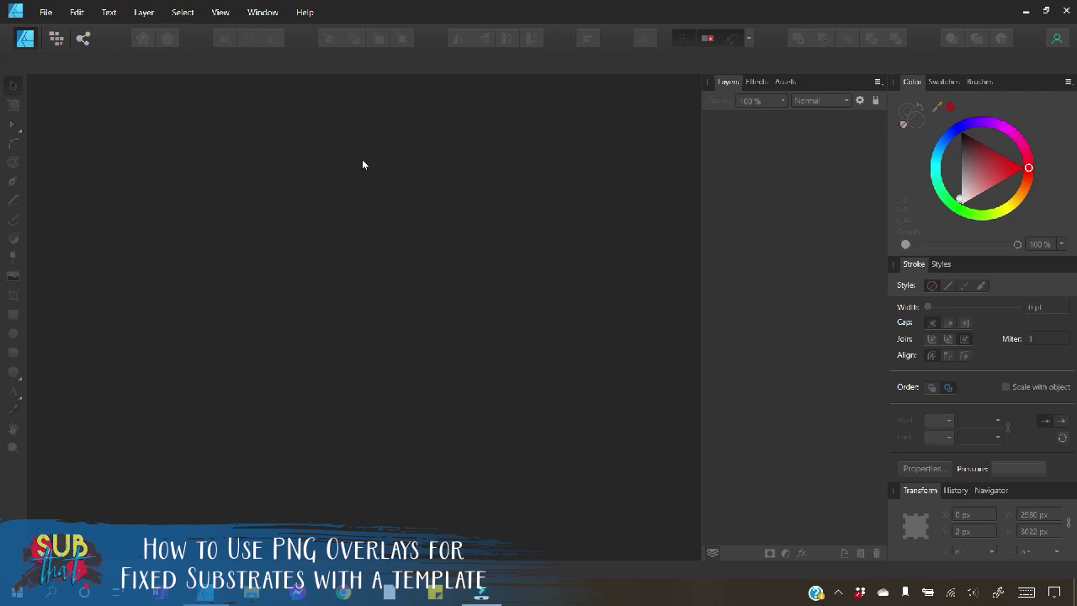
- Create a Letter 8.5 × 11 in document with a transparent background and no margins
click(45, 13)
click(52, 43)
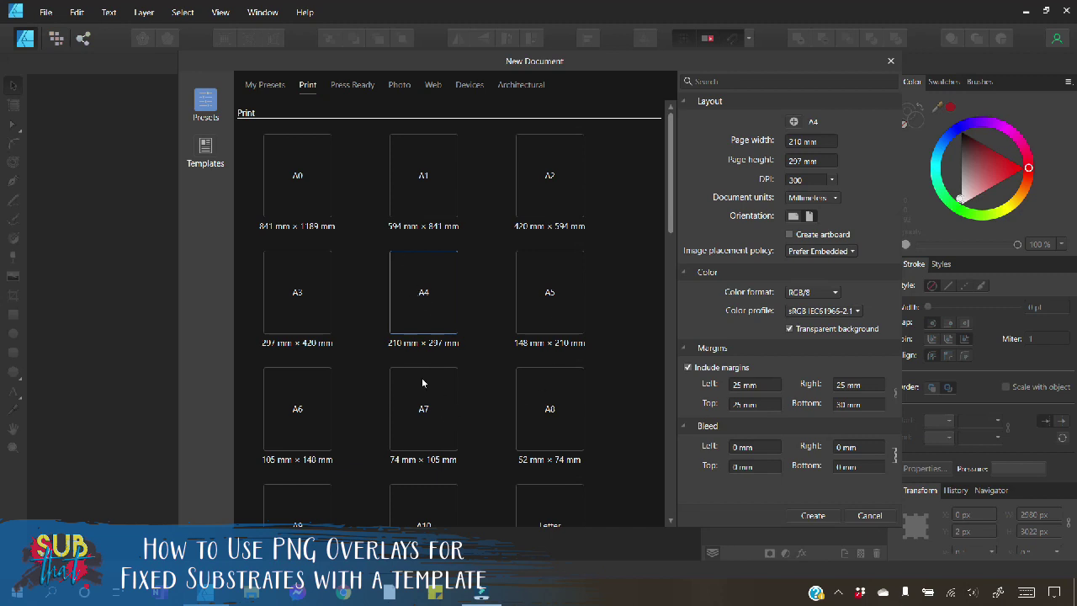
scroll(423, 343, down, 4)
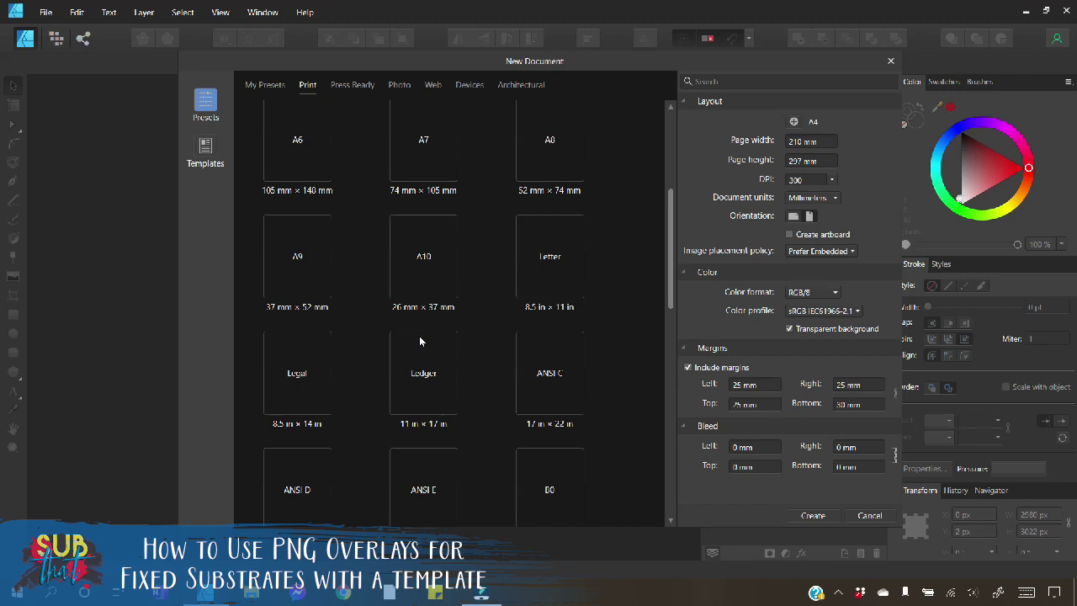
click(568, 274)
click(563, 270)
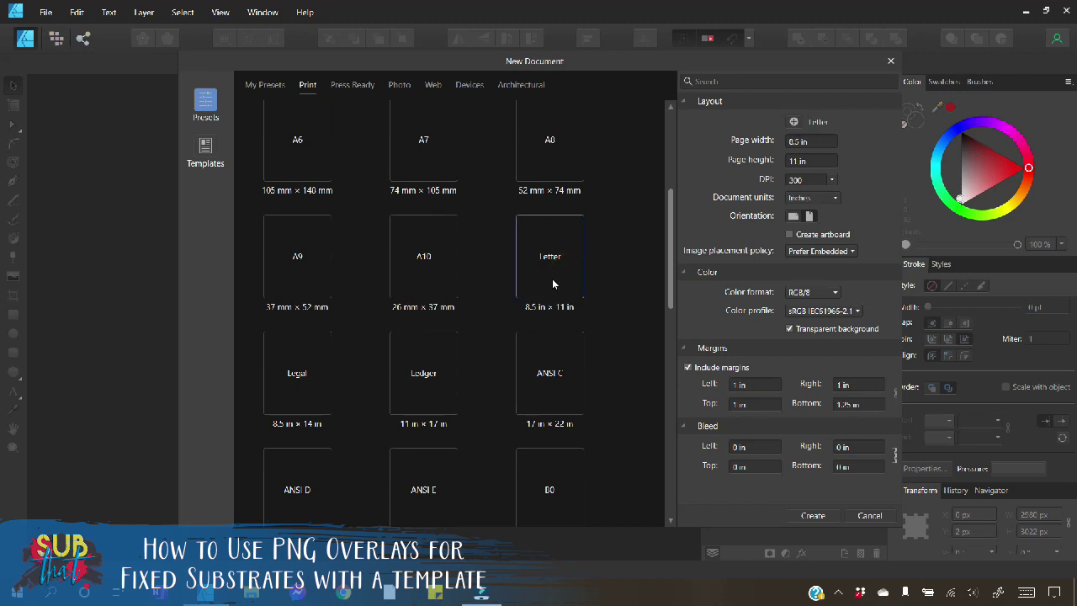
click(688, 367)
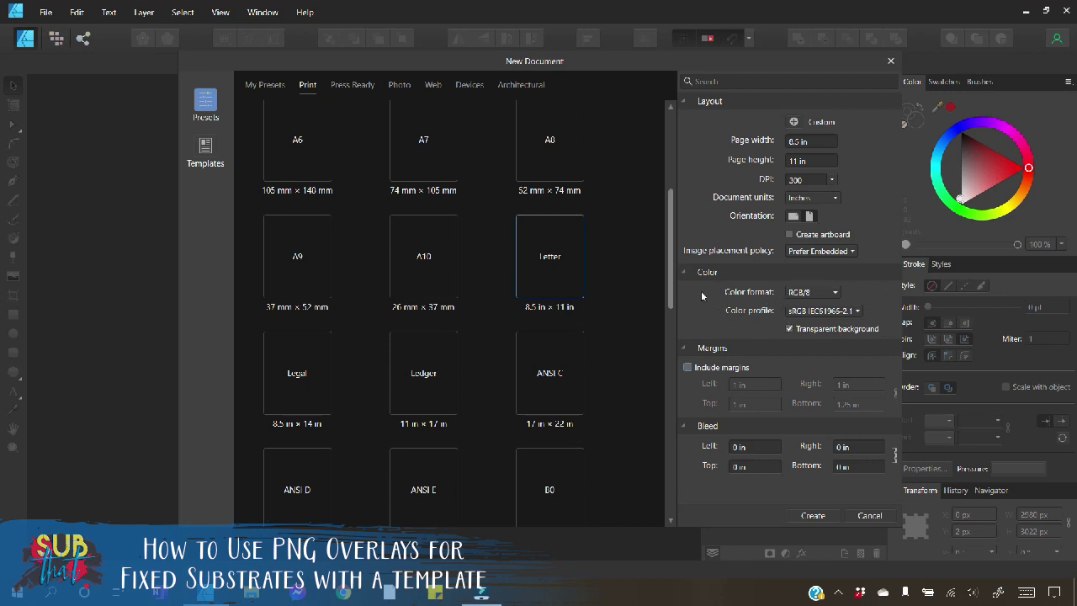
click(813, 516)
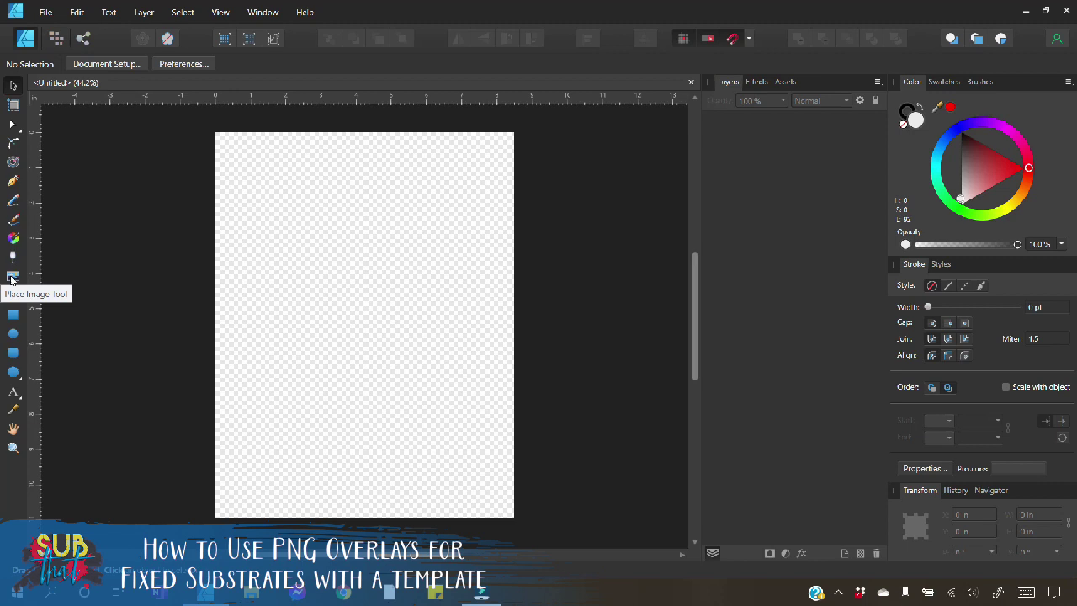
- Choose SQUARE BENELUX TEMPLATE_PNG_OLAS through File > Place so it is ready to place
click(48, 13)
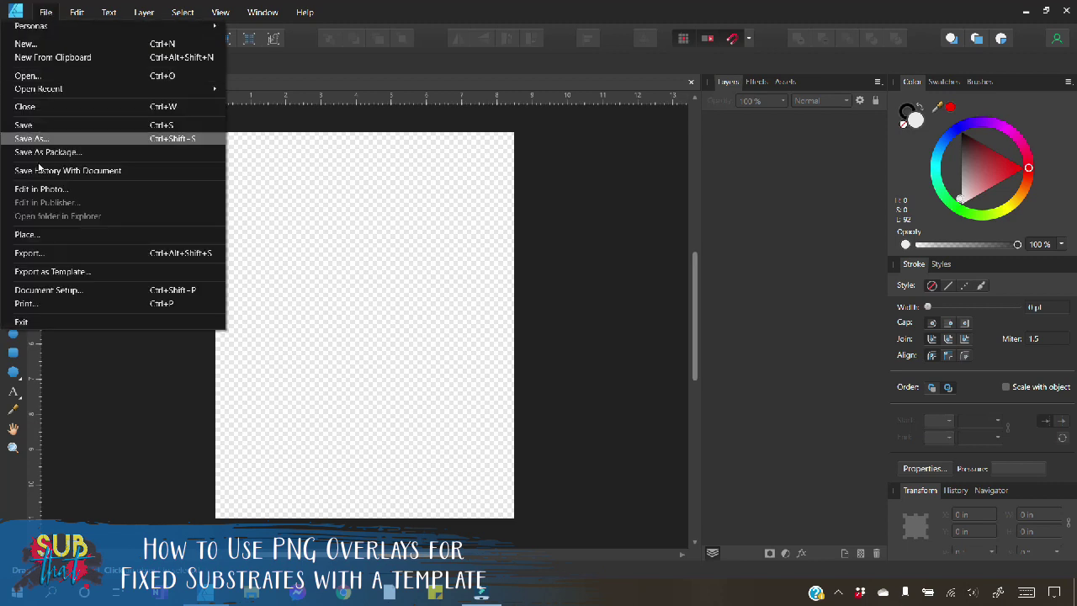
click(23, 234)
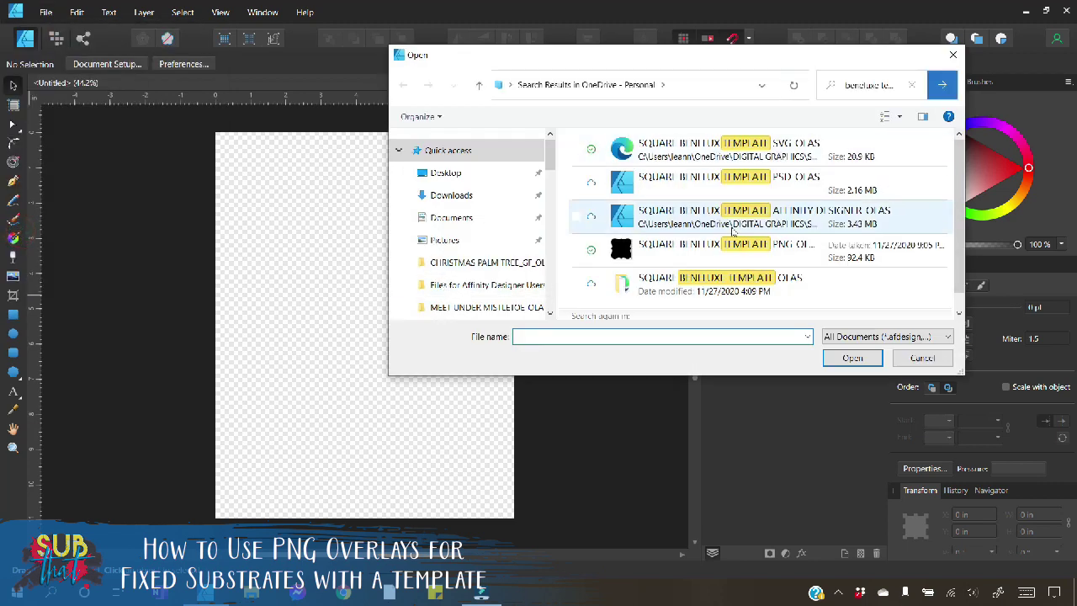
click(682, 246)
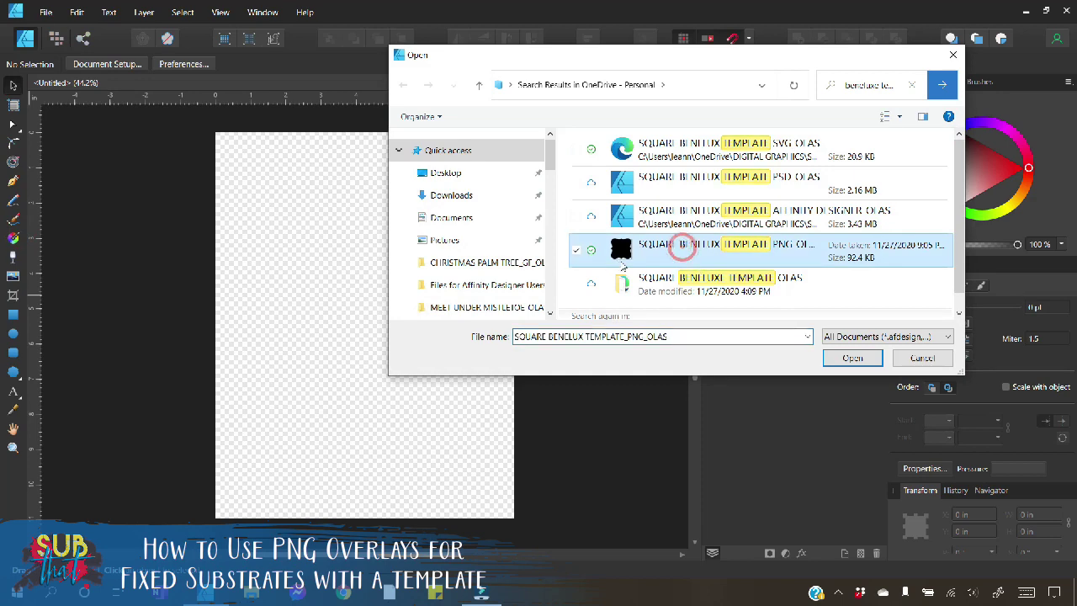
click(853, 358)
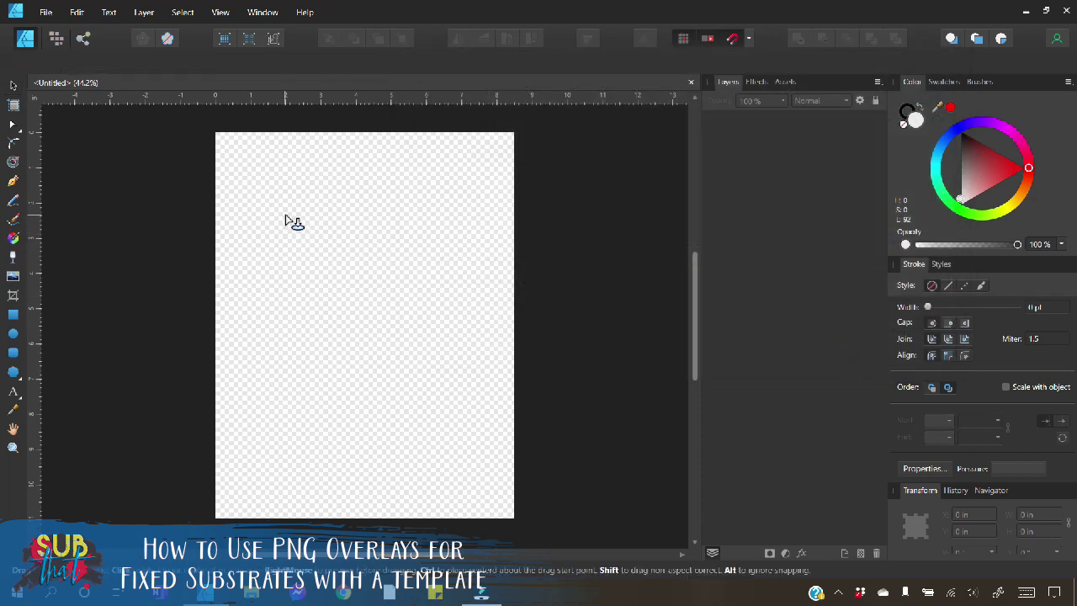
- Place the Benelux template on the page and set its width to 3.5 in
click(280, 206)
drag(318, 235, 440, 329)
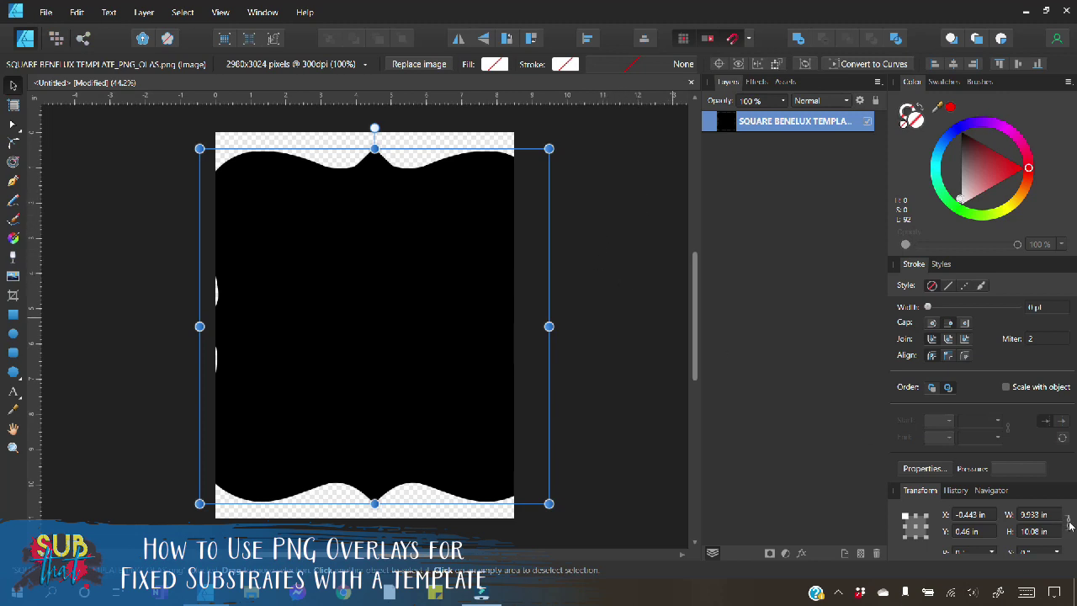
click(1036, 516)
text(3.5)
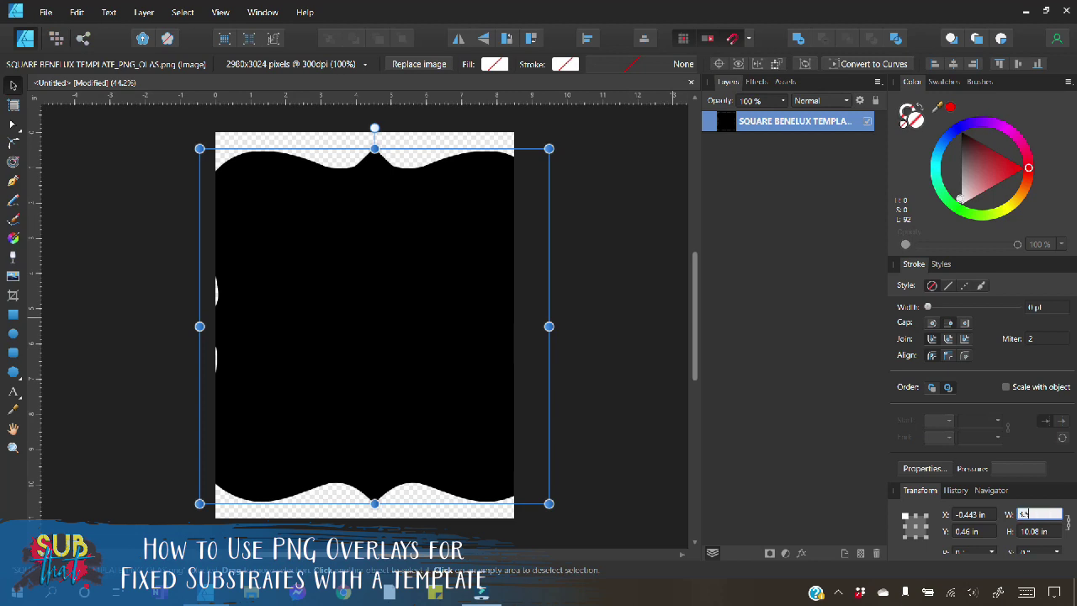
key(Return)
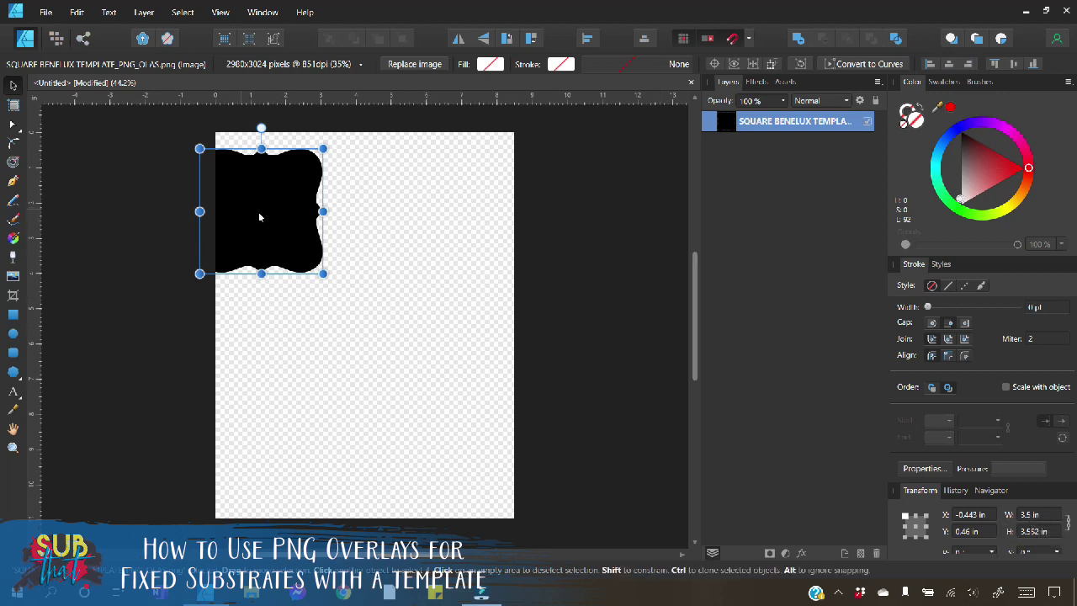
- Move the shrunk template toward the page centre, zoomed in to 100%
drag(220, 224, 268, 224)
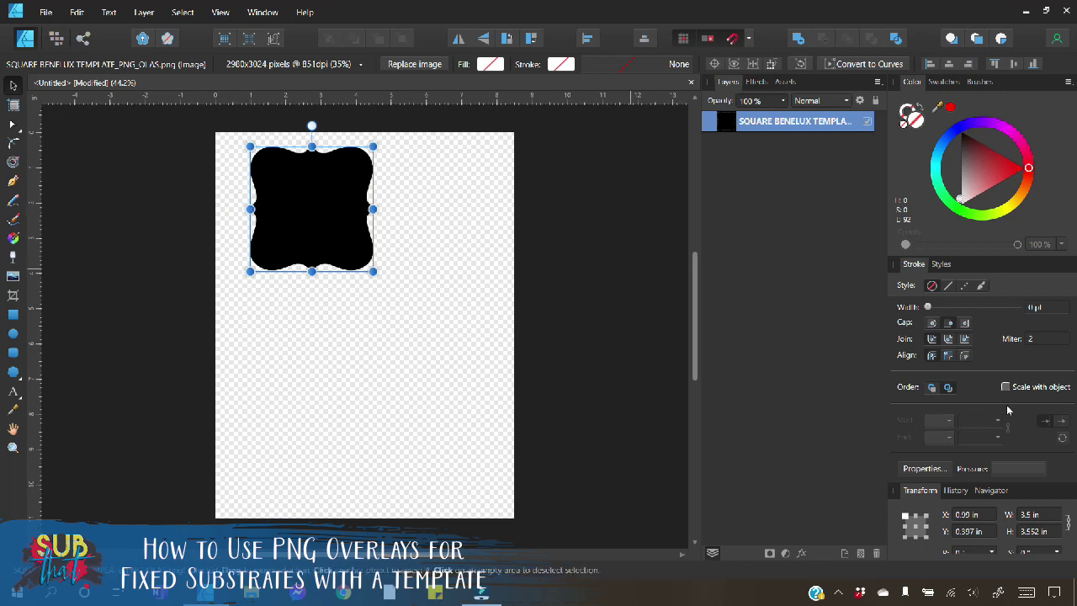
click(1008, 492)
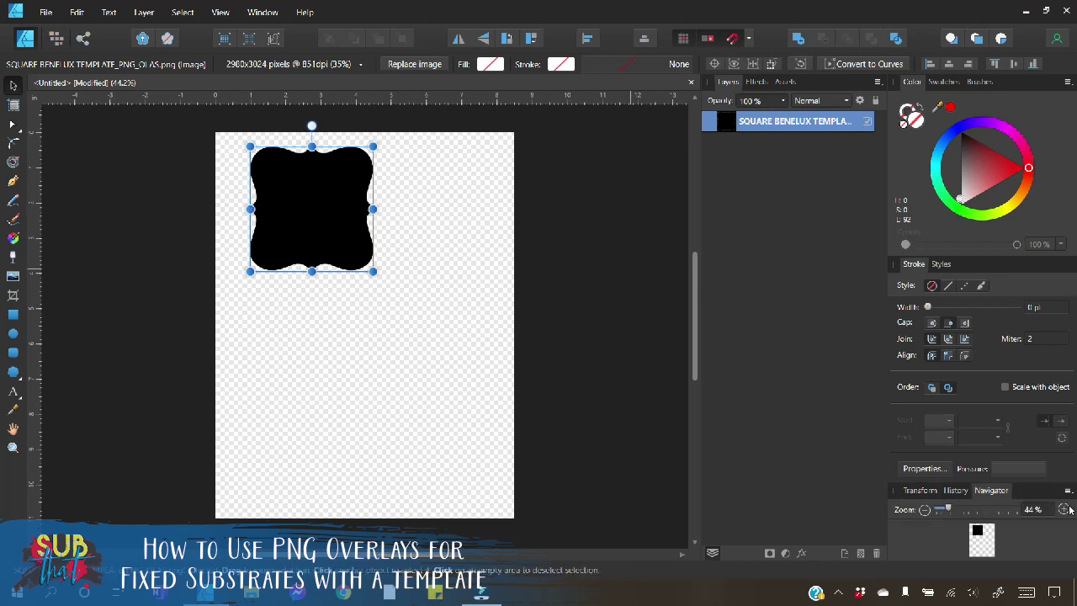
click(1067, 510)
scroll(620, 438, up, 3)
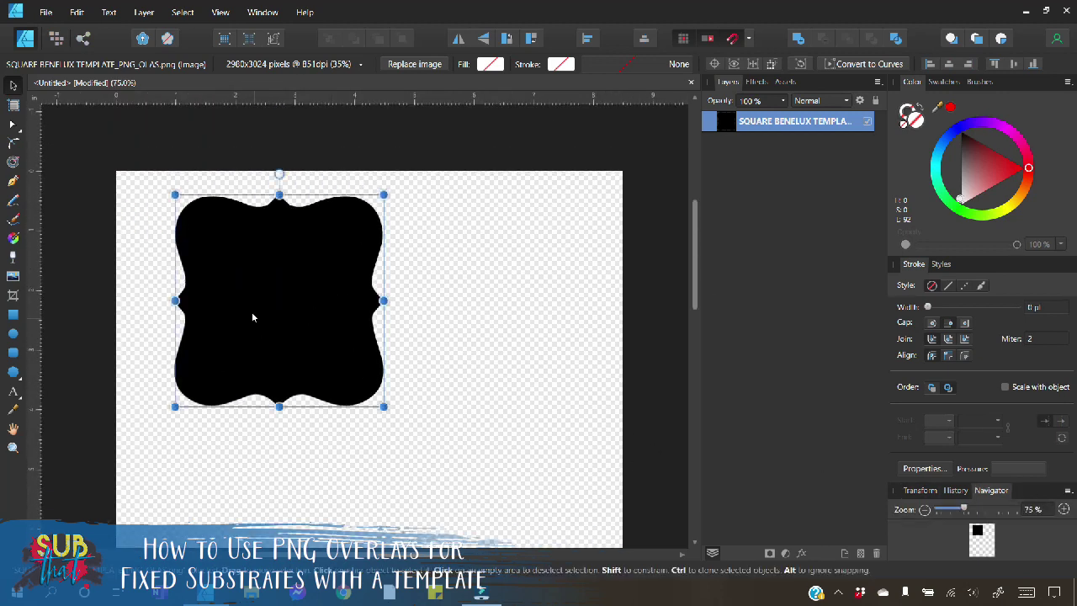
drag(252, 318, 353, 363)
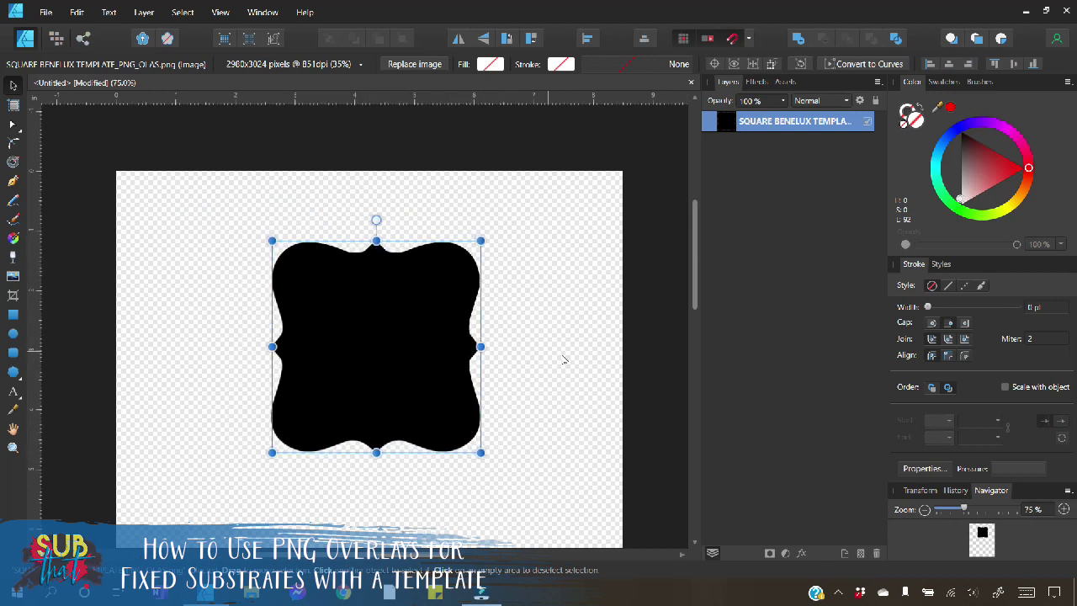
click(1065, 510)
scroll(377, 315, down, 1)
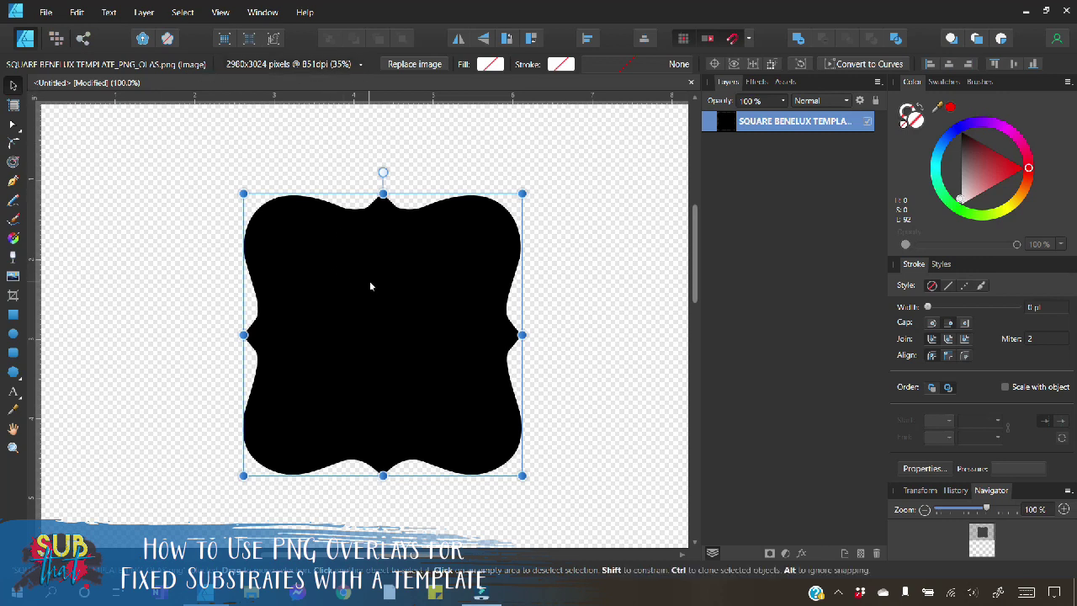
- Rasterize the SQUARE BENELUX template image into a pixel layer
right_click(427, 267)
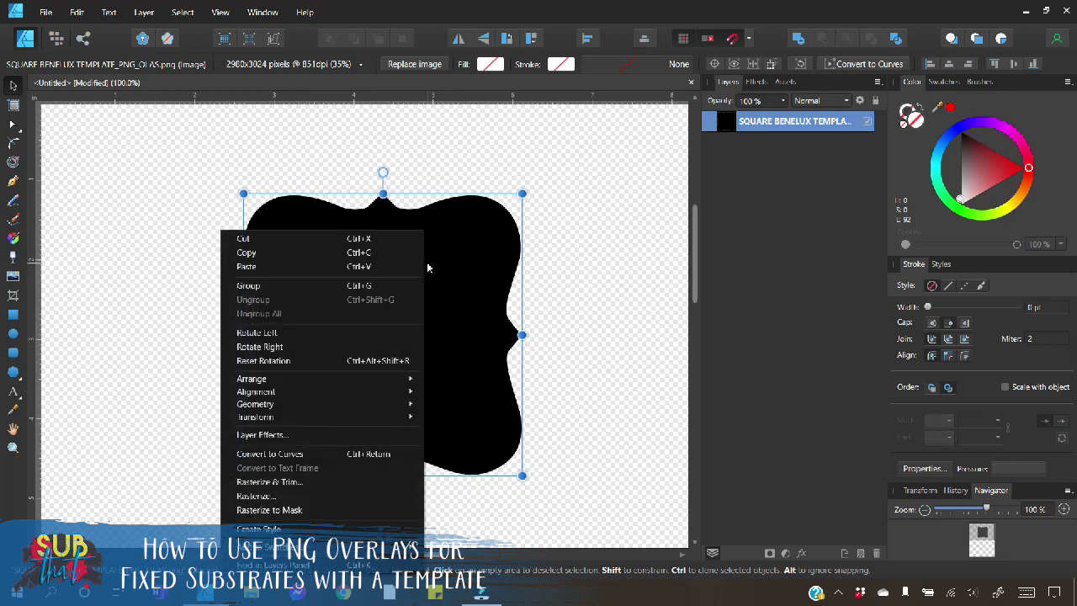
click(289, 496)
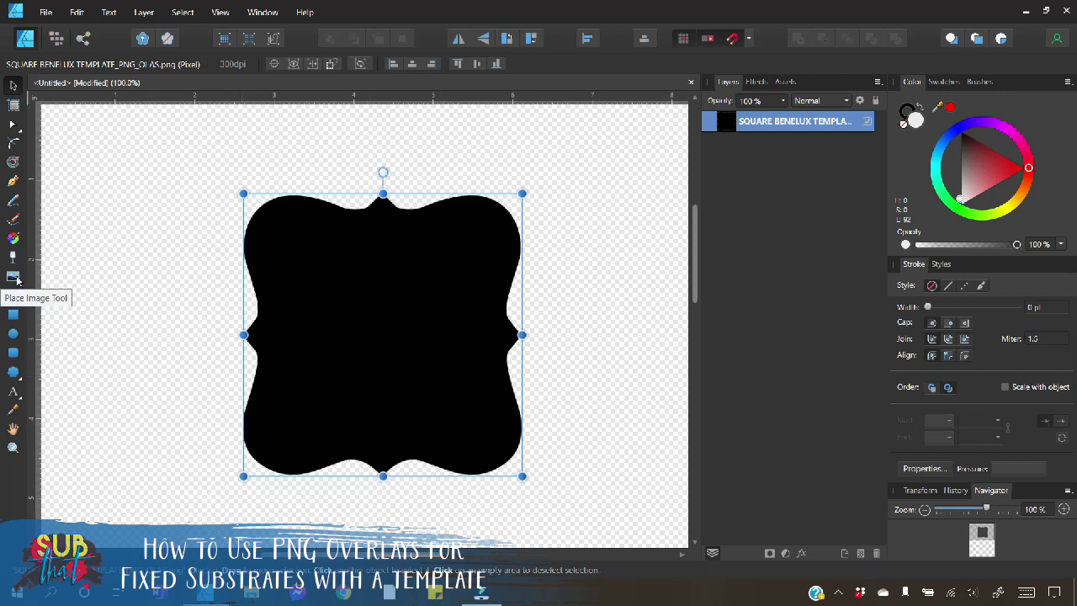
- Place IMG_1384.jpeg from Downloads over the black Benelux template
click(47, 12)
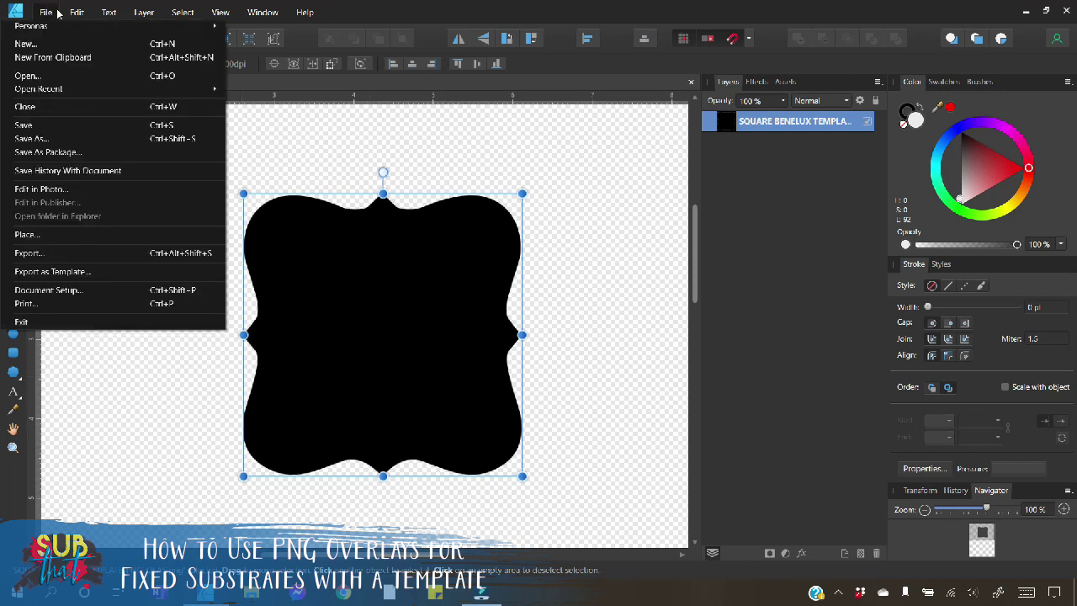
click(48, 238)
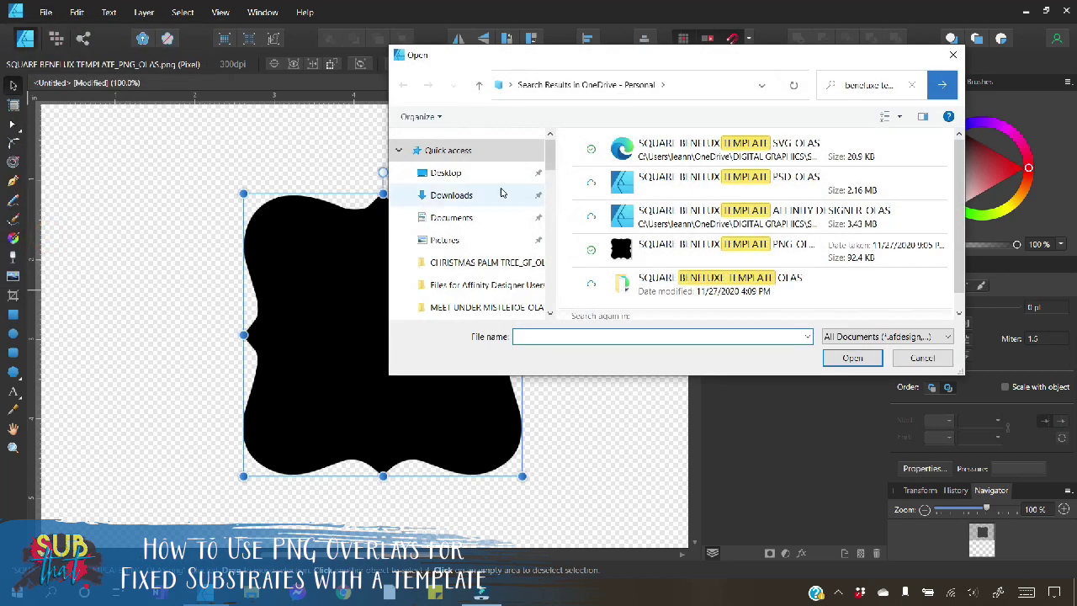
click(474, 202)
click(606, 186)
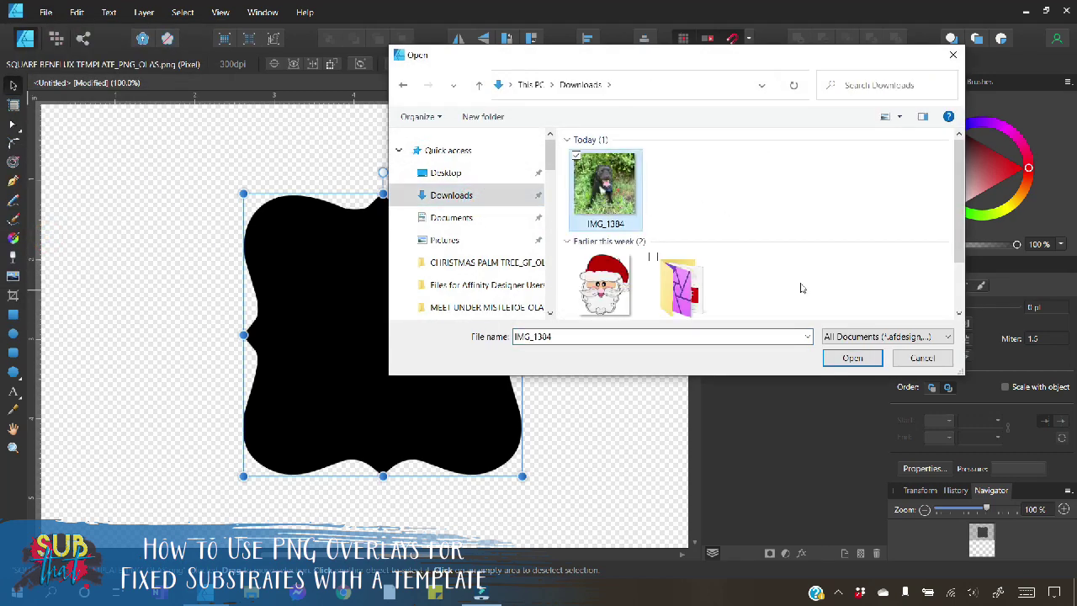
click(846, 357)
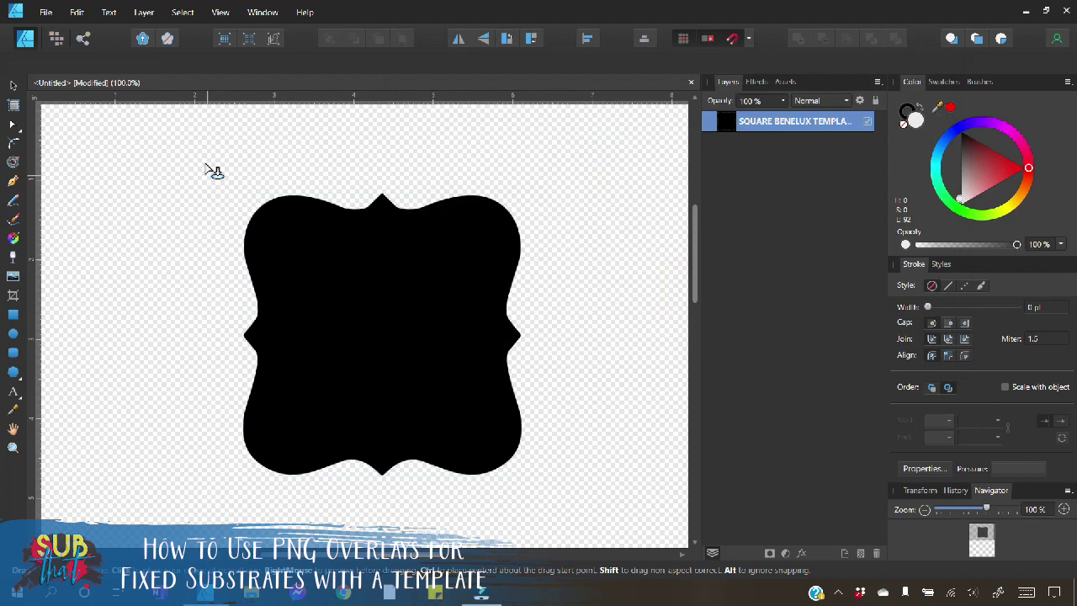
drag(203, 162, 573, 495)
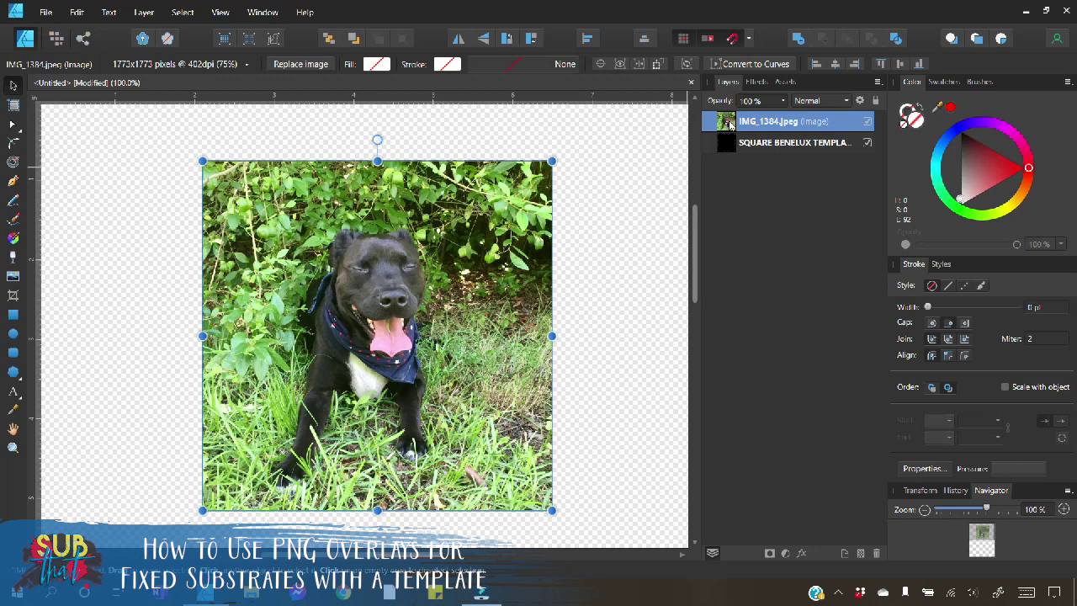
- Clip the IMG_1384 photo into the SQUARE BENELUX template layer and expand the layer
drag(731, 122, 751, 149)
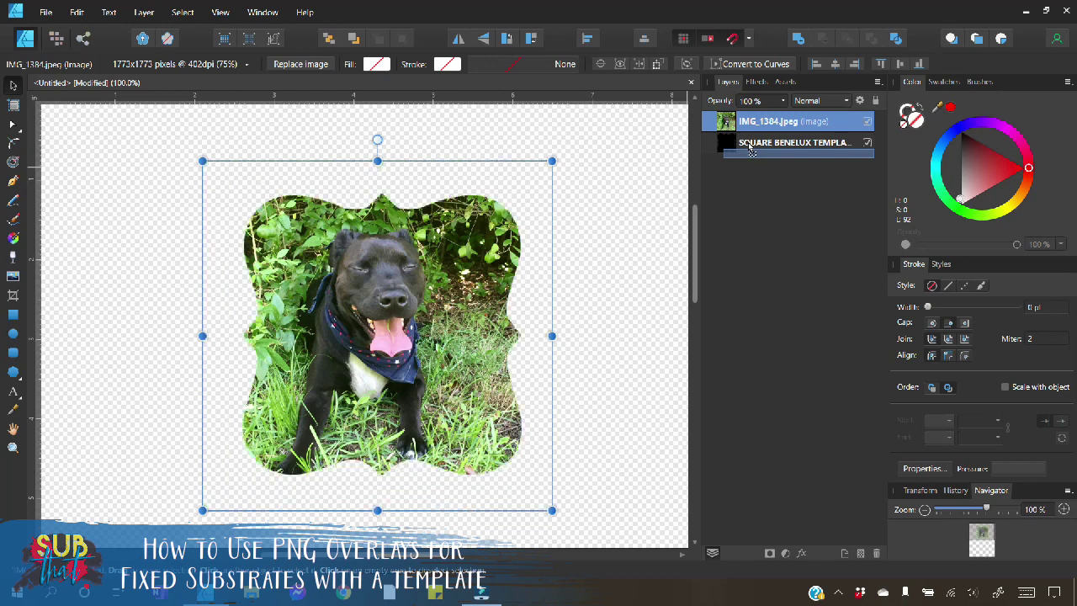
drag(750, 149, 751, 149)
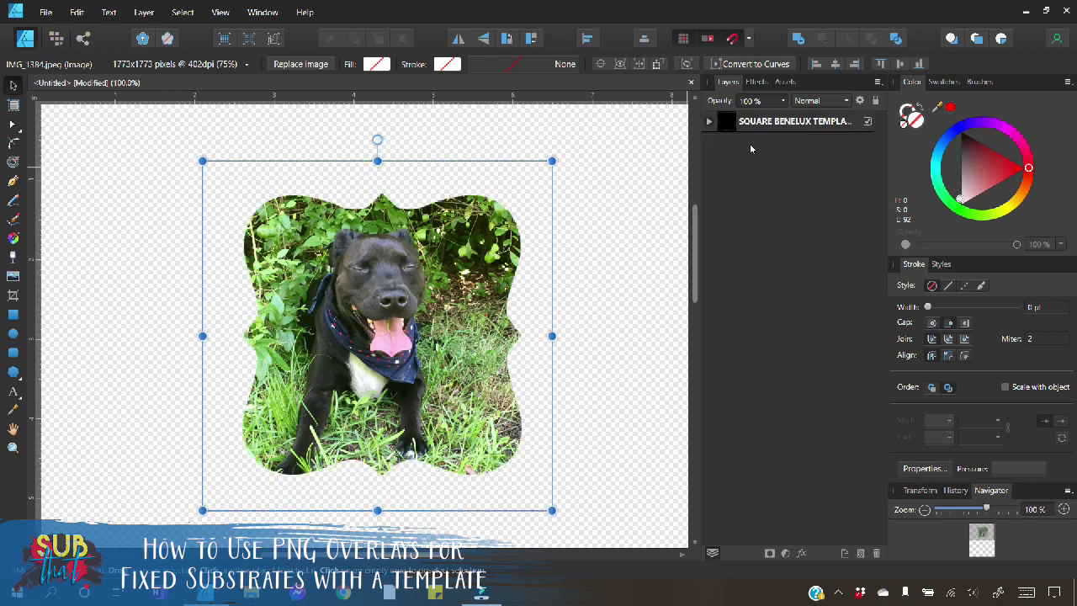
click(709, 123)
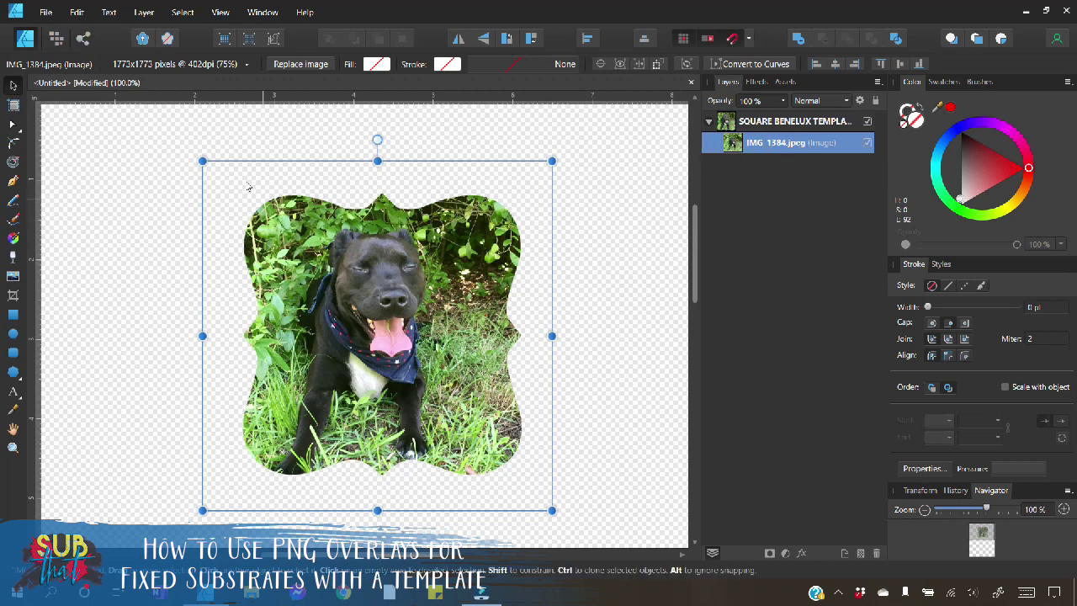
- Shrink the photo from all four corners to about 3.6 in and centre it in the shape
drag(202, 161, 228, 193)
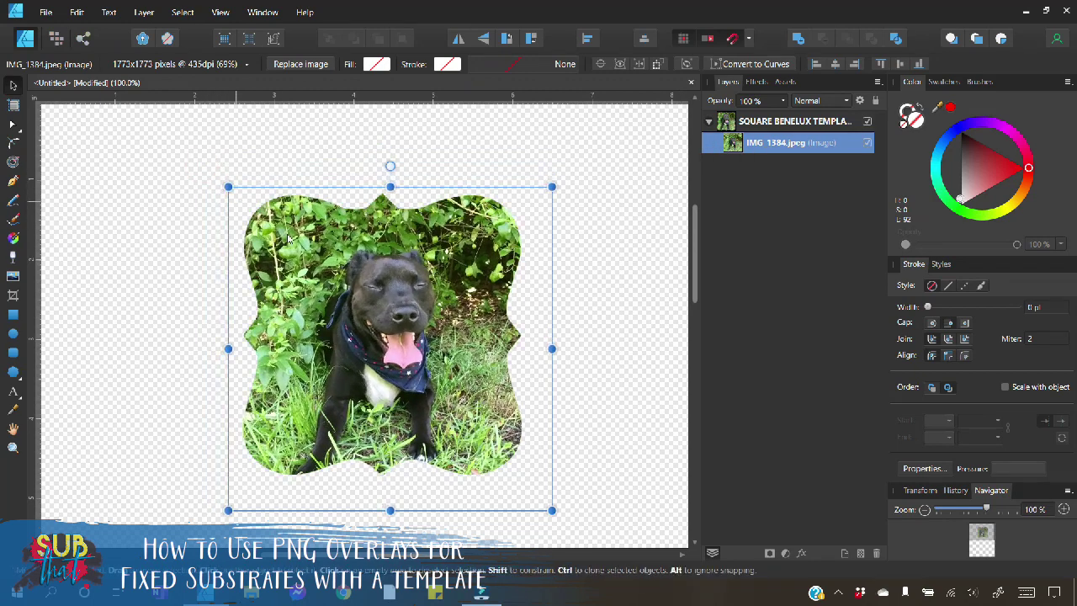
drag(552, 509, 530, 489)
drag(228, 489, 235, 483)
drag(530, 187, 524, 193)
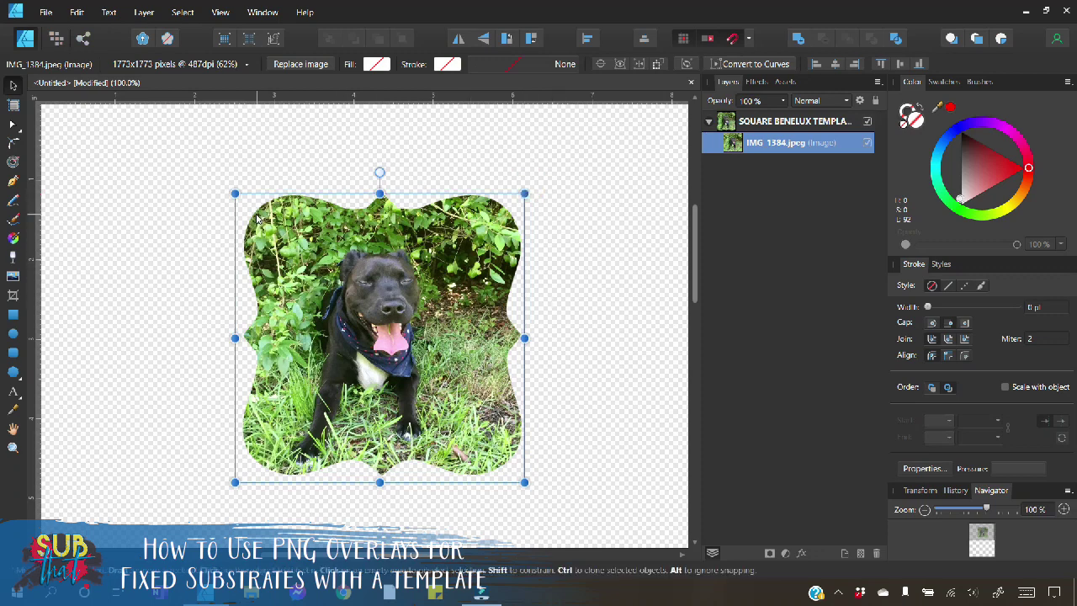
click(652, 40)
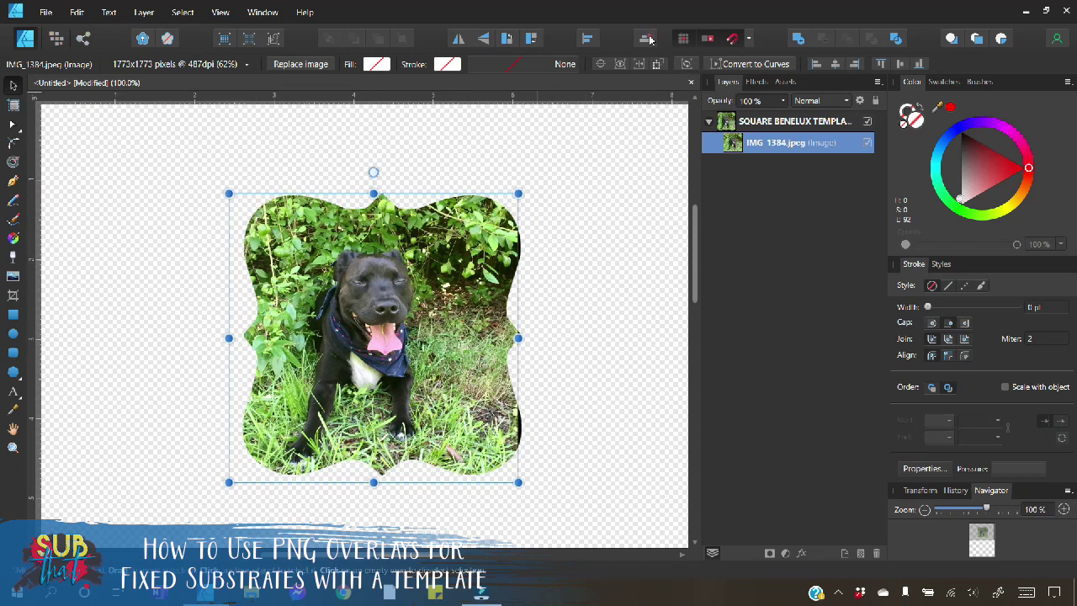
drag(482, 343, 485, 344)
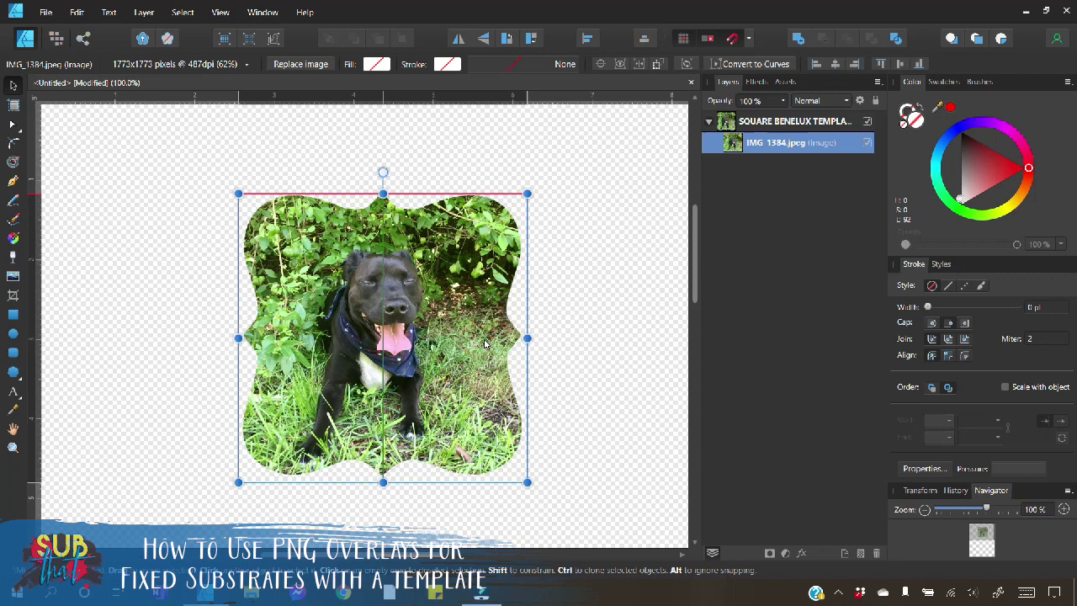
click(625, 401)
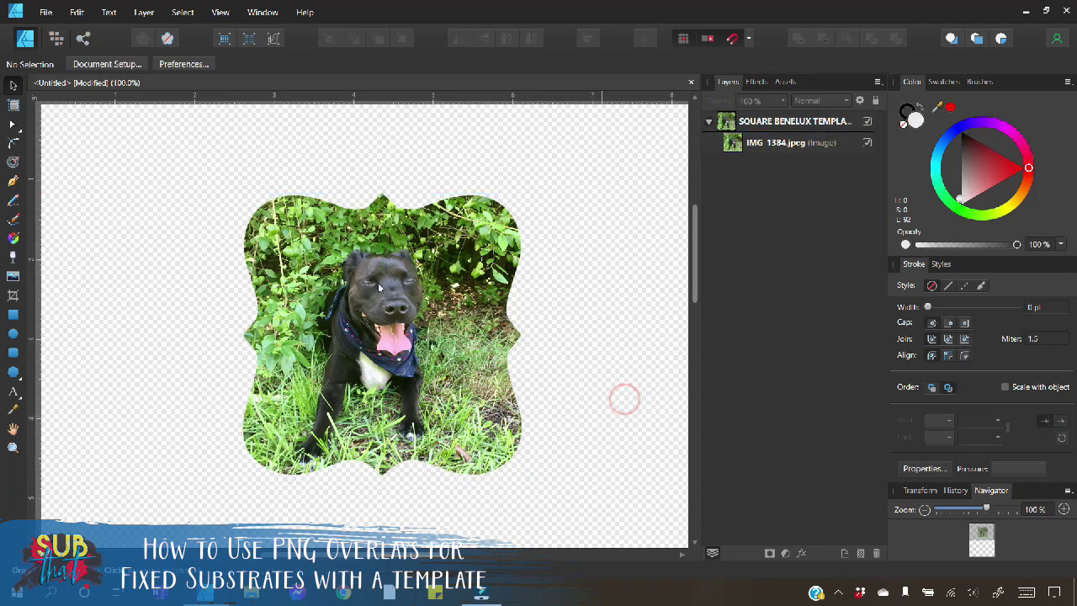
- Start placing an image and browse to the DIGITAL GRAPHICS folder
click(818, 141)
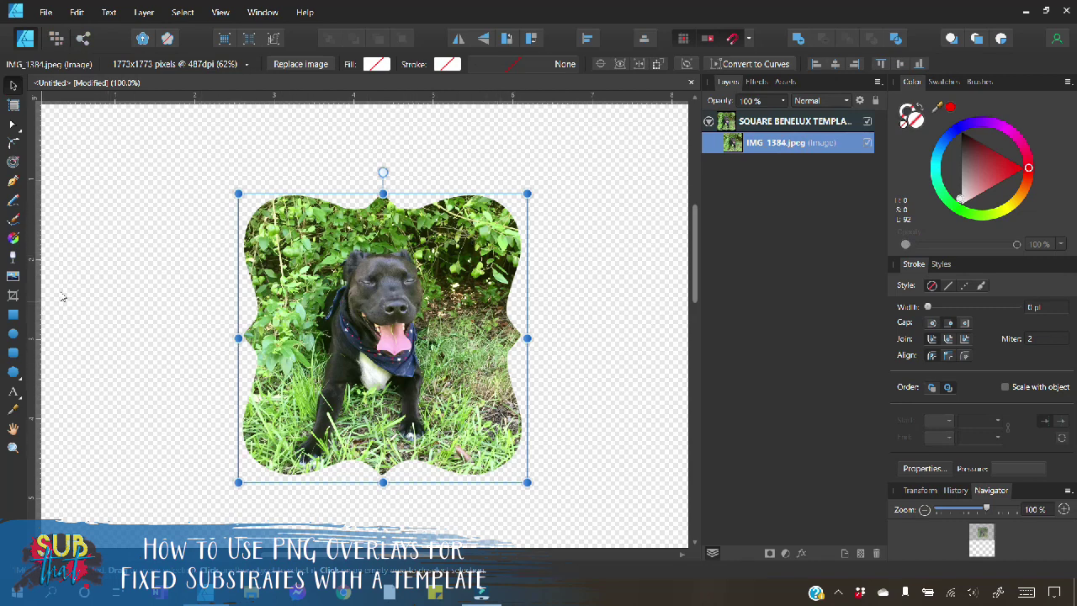
click(558, 301)
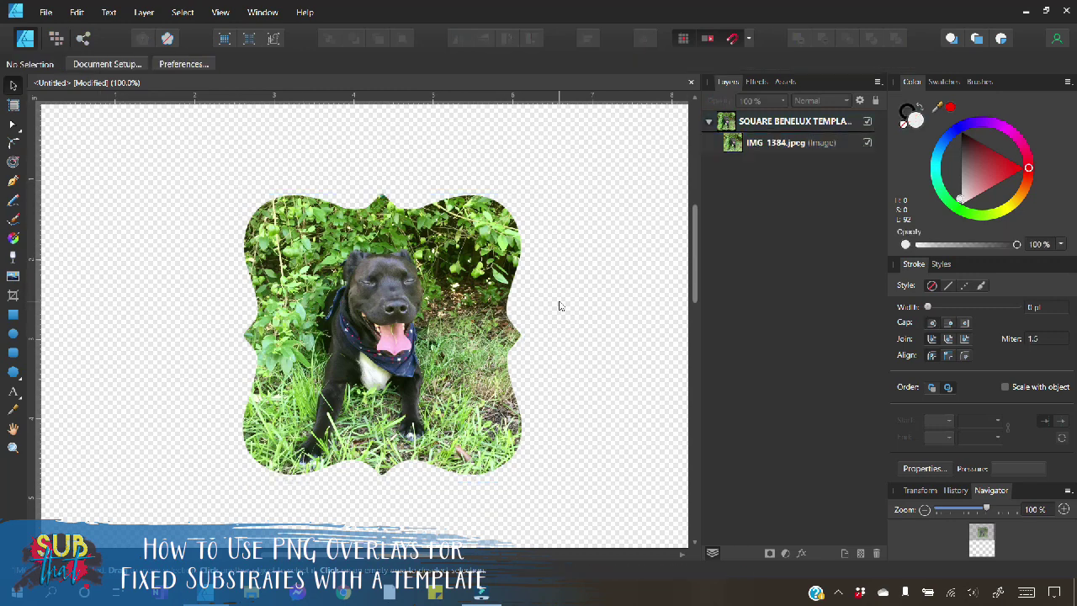
click(13, 276)
scroll(493, 247, up, 10)
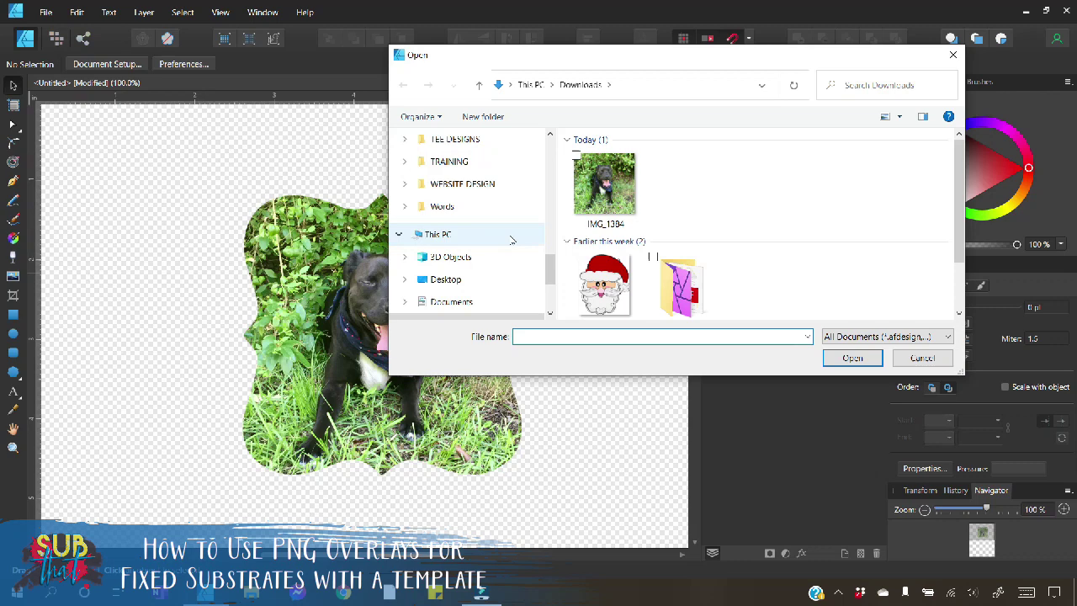
scroll(448, 226, down, 1)
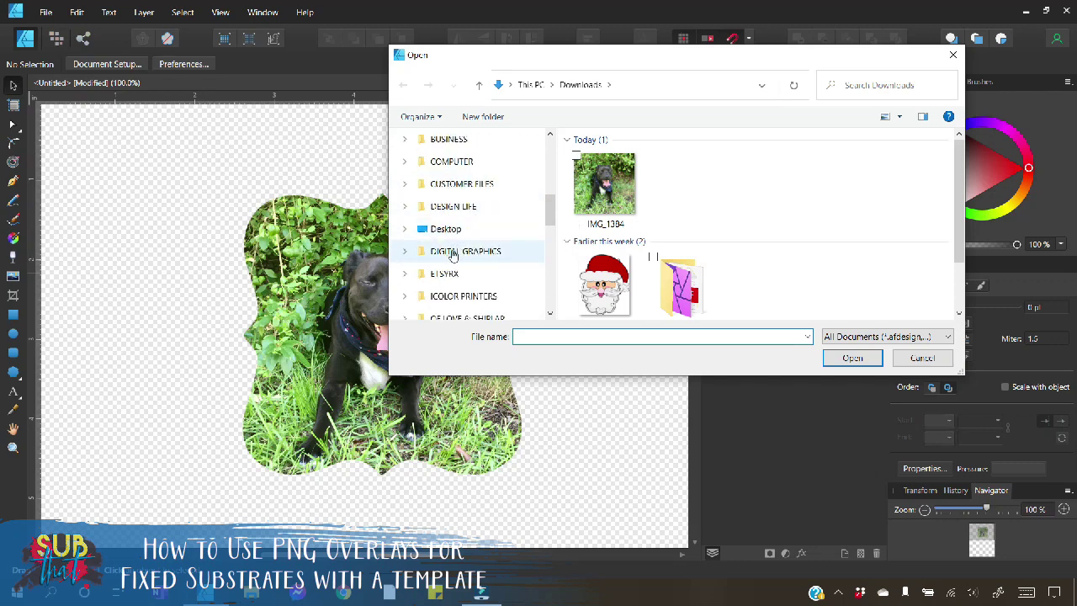
click(452, 253)
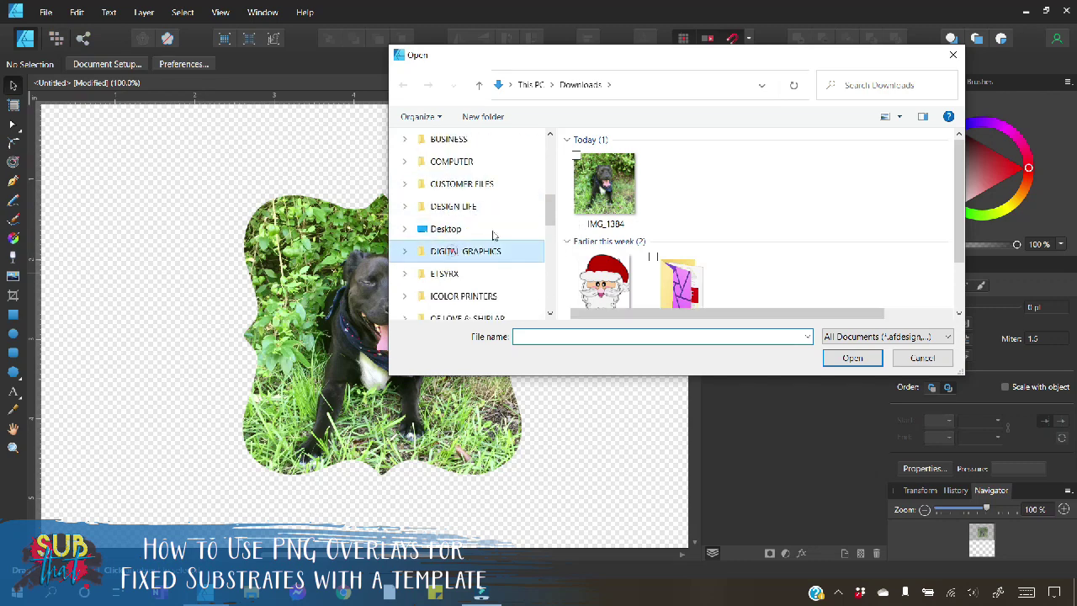
- Search 'sb ov' and load the SB_HEART OVERLAY_WHITE WOOD_OLAS file for placing
click(868, 87)
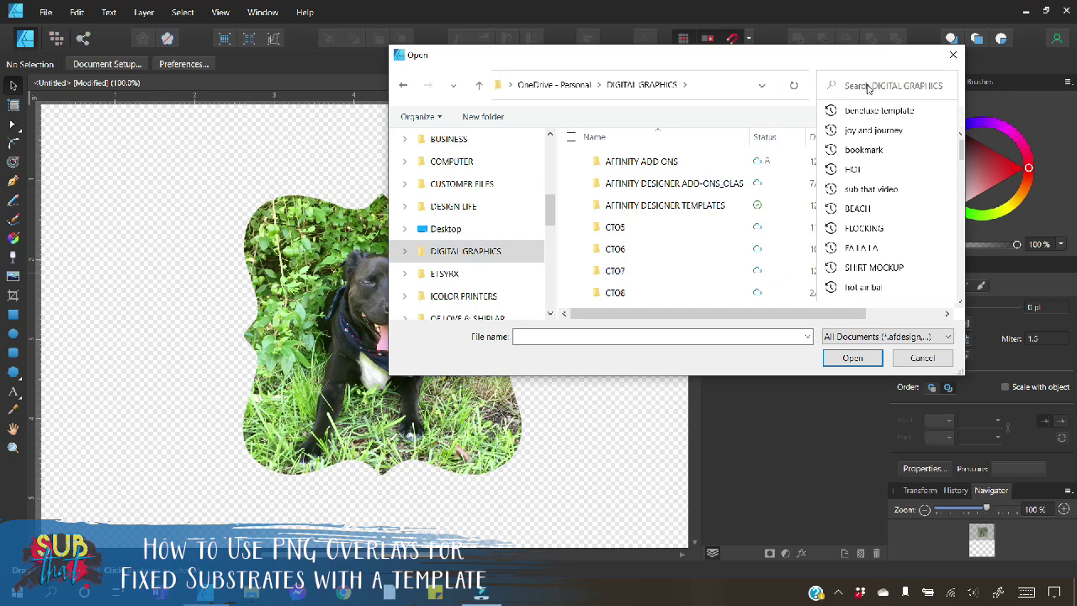
text(sq)
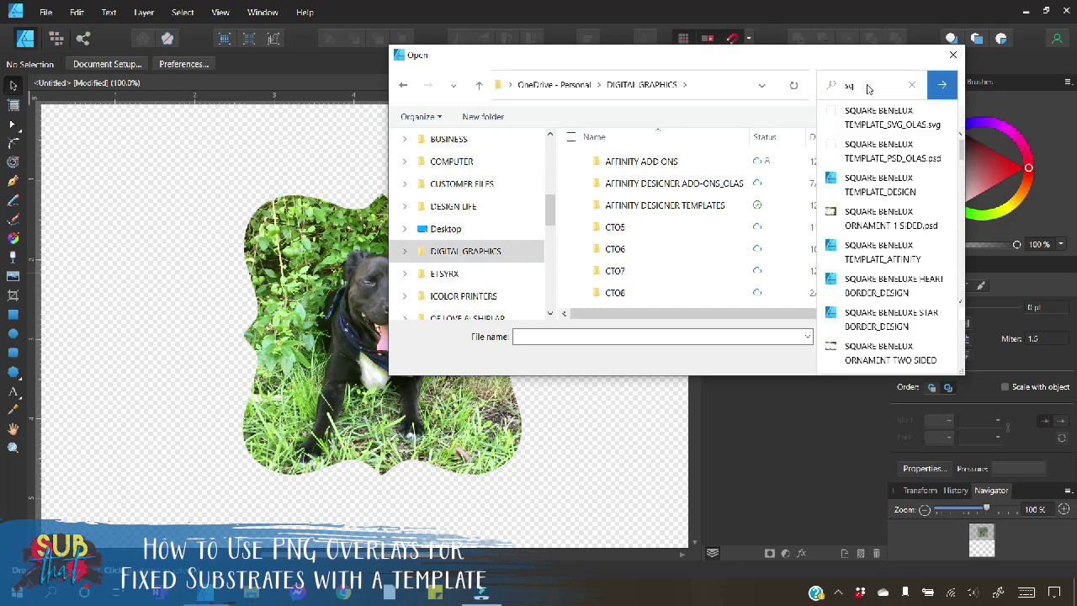
double_click(868, 88)
key(BackSpace)
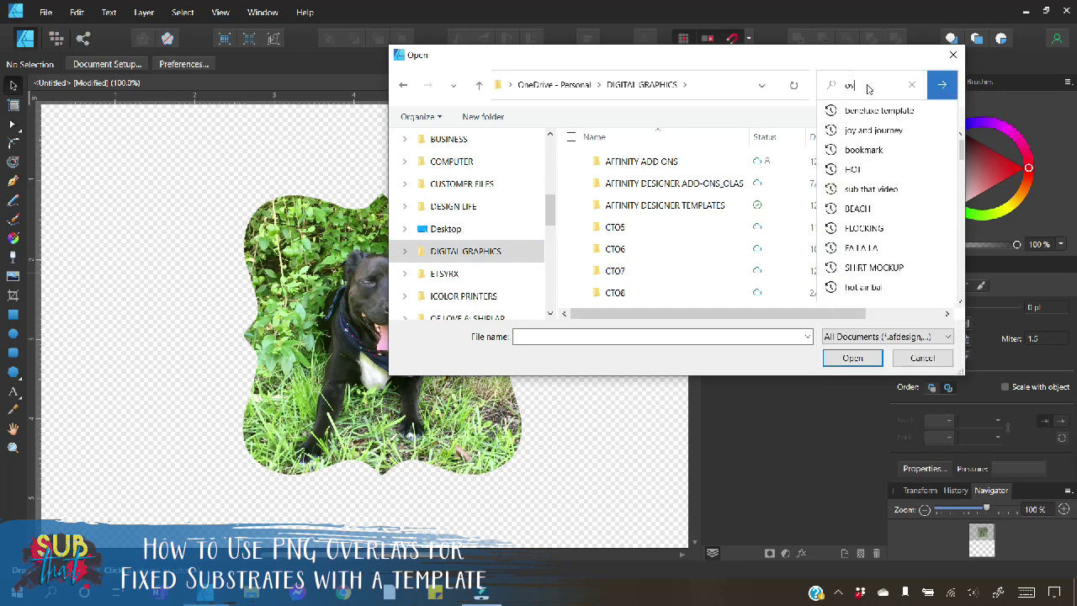
text(overlay)
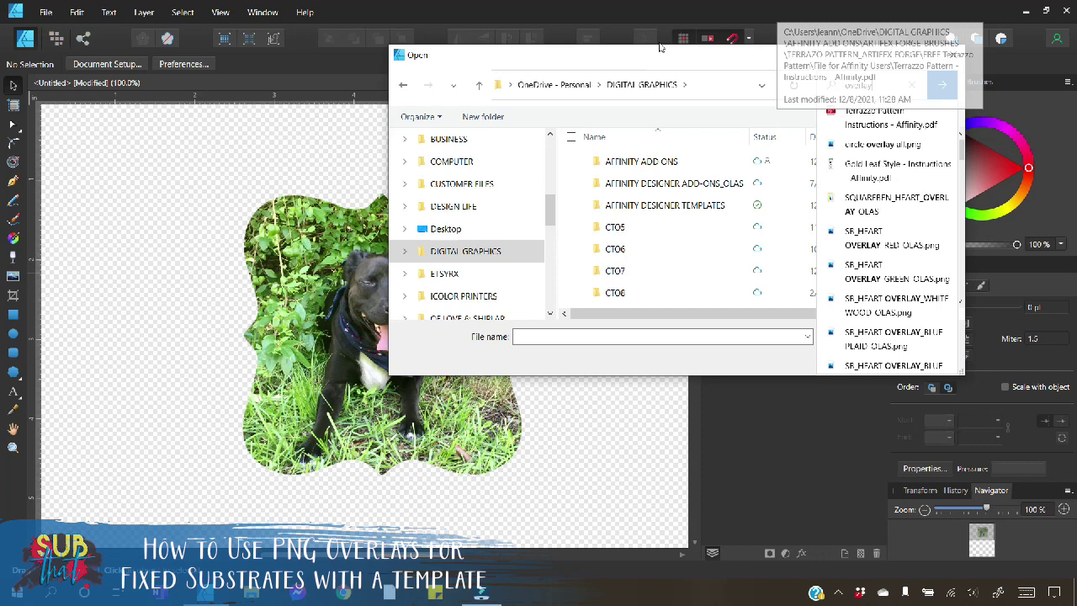
key(BackSpace)
key(BackSpace)
key(BackSpace)
key(BackSpace)
key(BackSpace)
key(BackSpace)
key(BackSpace)
text(sb ov)
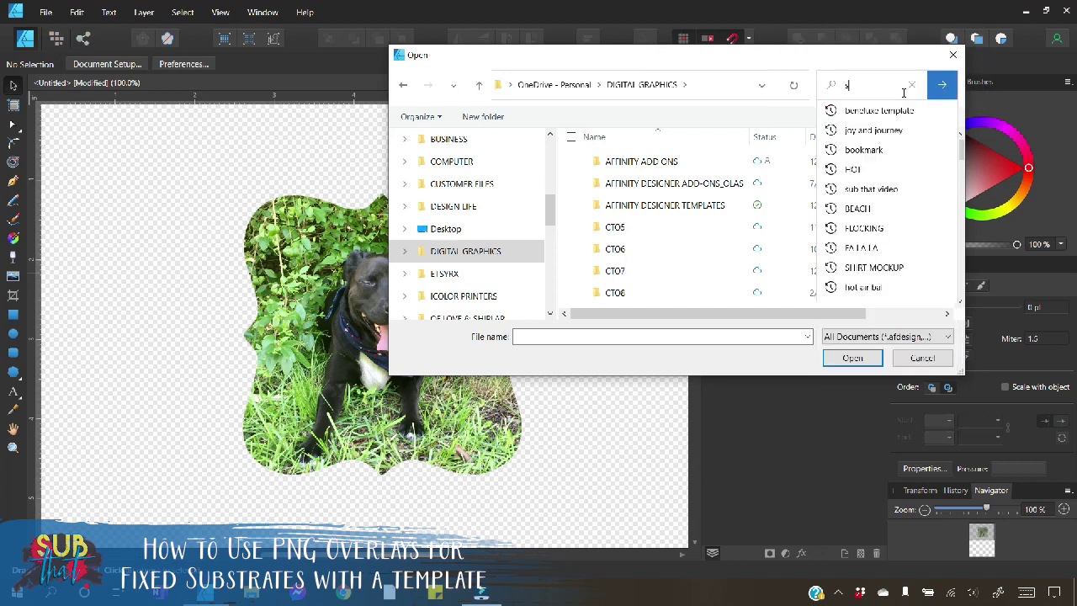
key(Return)
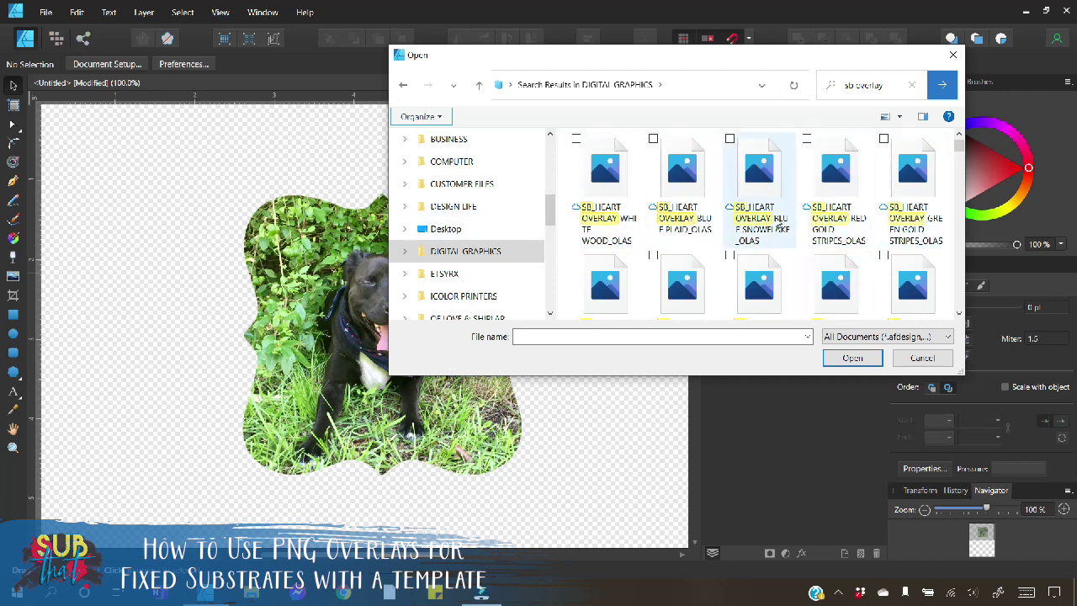
click(620, 217)
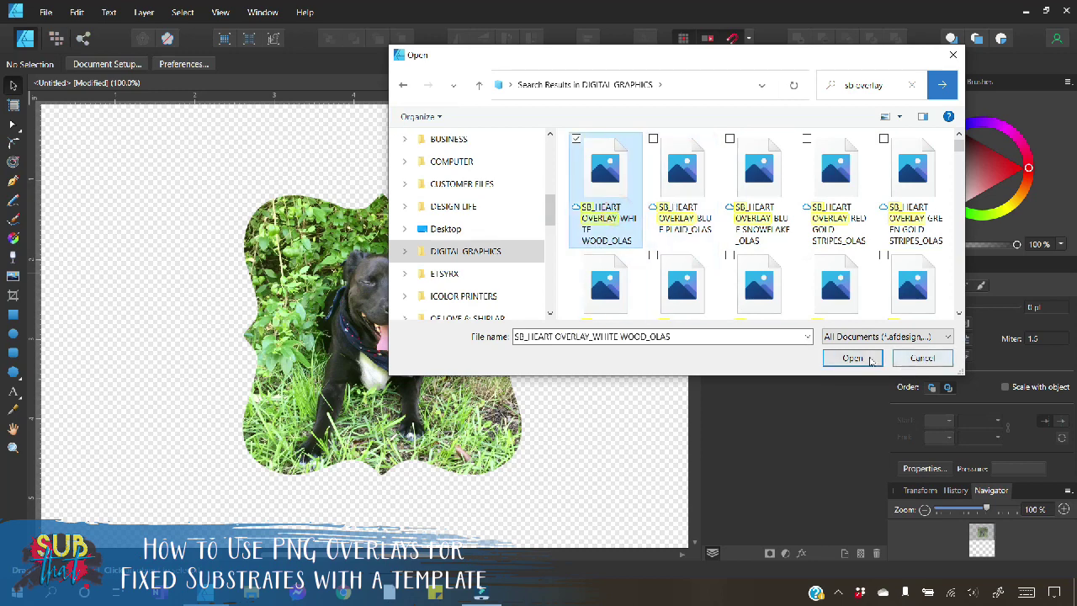
click(851, 357)
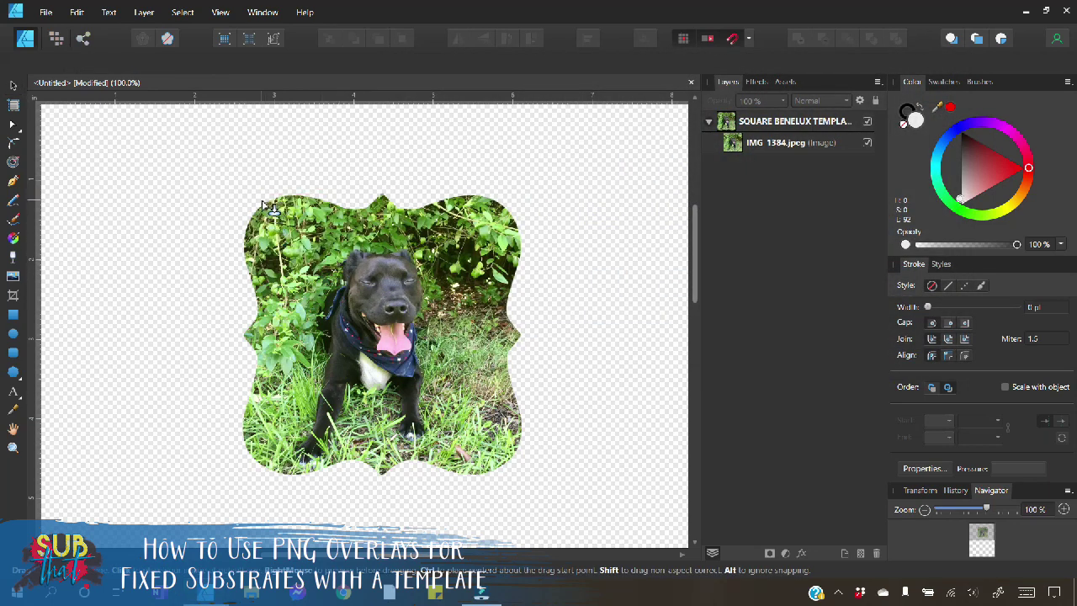
- Draw the white-wood overlay over the shape and nest it in the template above IMG_1384
drag(262, 201, 496, 508)
drag(515, 429, 507, 435)
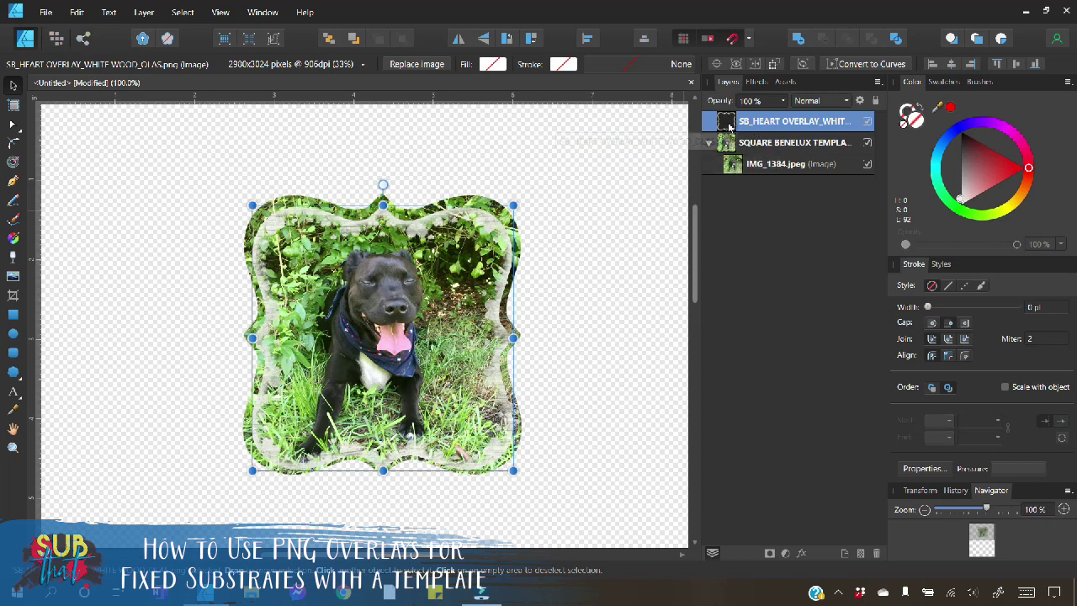
drag(734, 124, 753, 148)
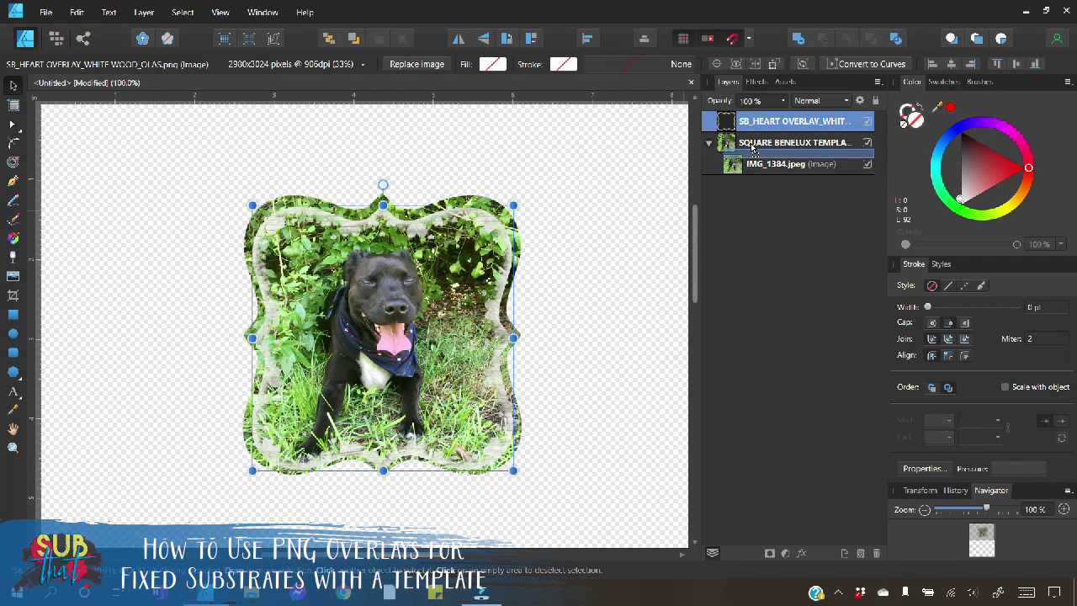
drag(752, 147, 754, 149)
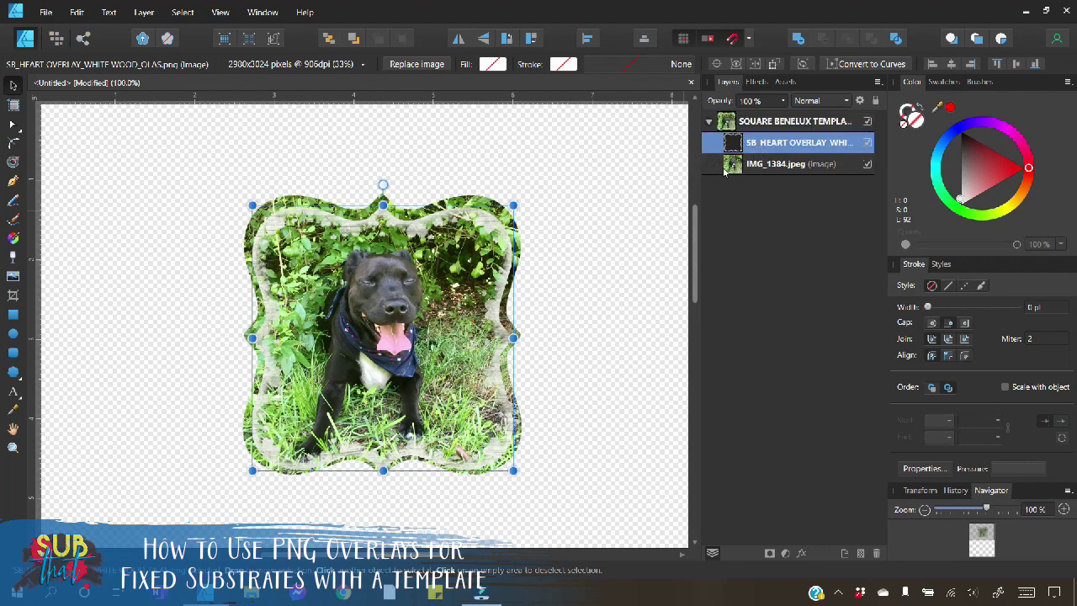
- Enlarge the overlay to about 3.59 in and nudge it with arrow keys to edge the photo
click(734, 164)
click(741, 143)
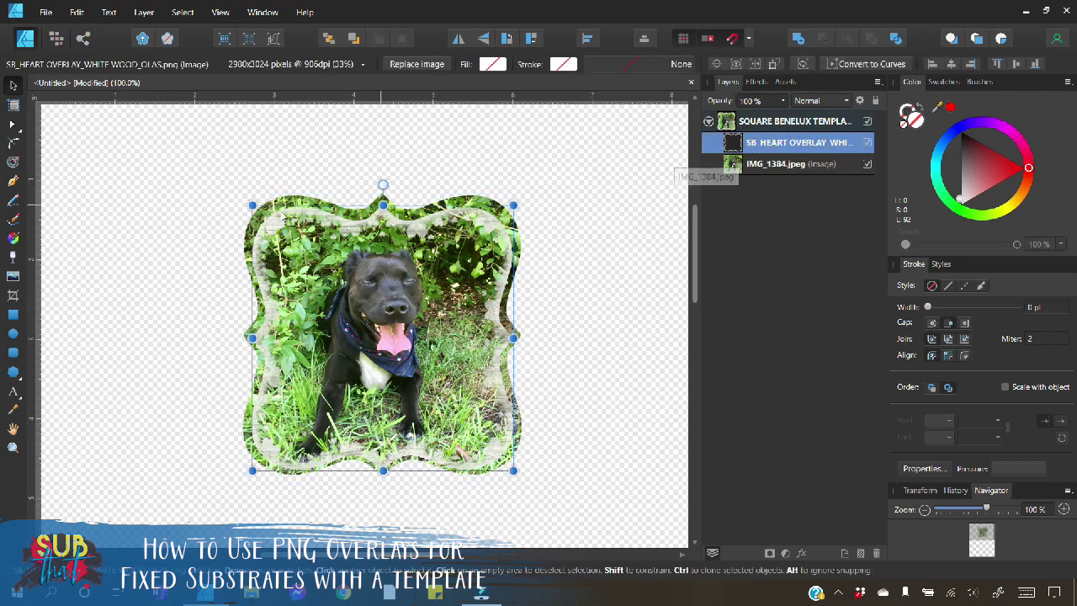
drag(252, 204, 243, 196)
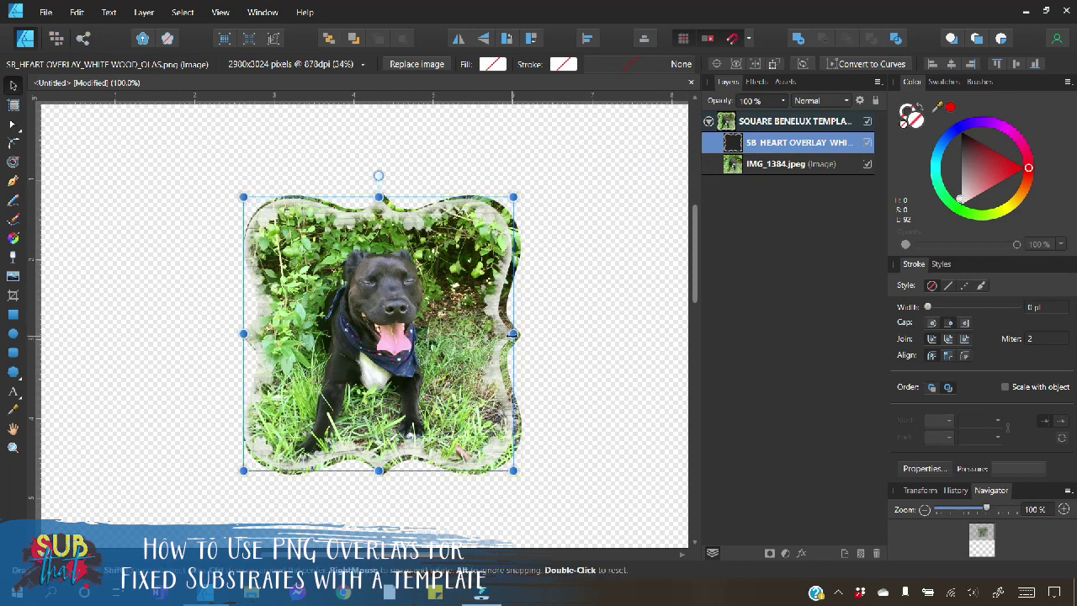
drag(515, 196, 524, 189)
key(Down)
key(Down)
key(Down)
key(Down)
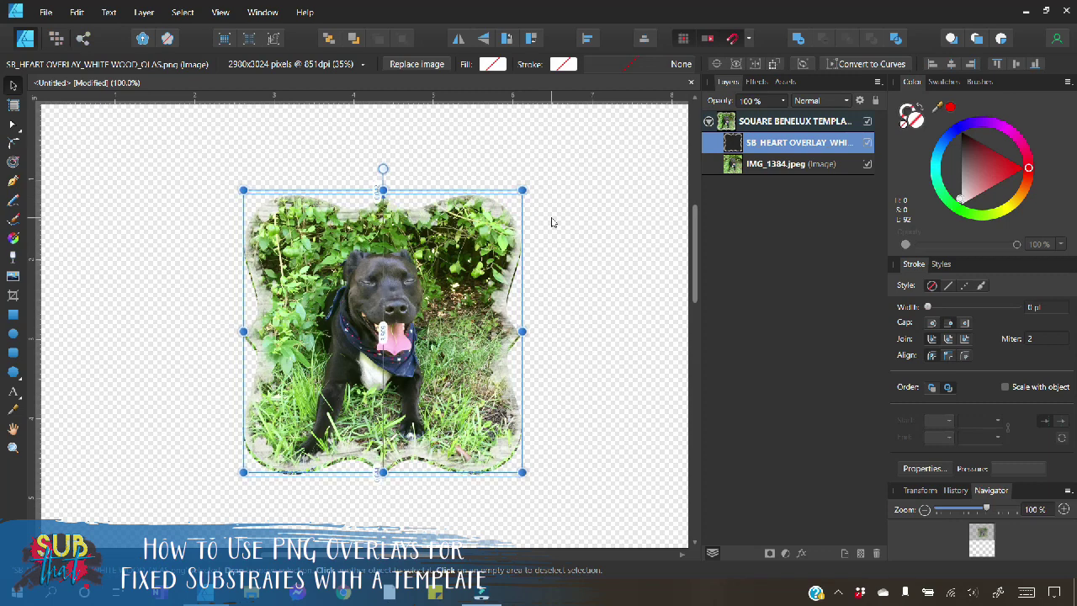
key(Down)
key(Down)
key(Down)
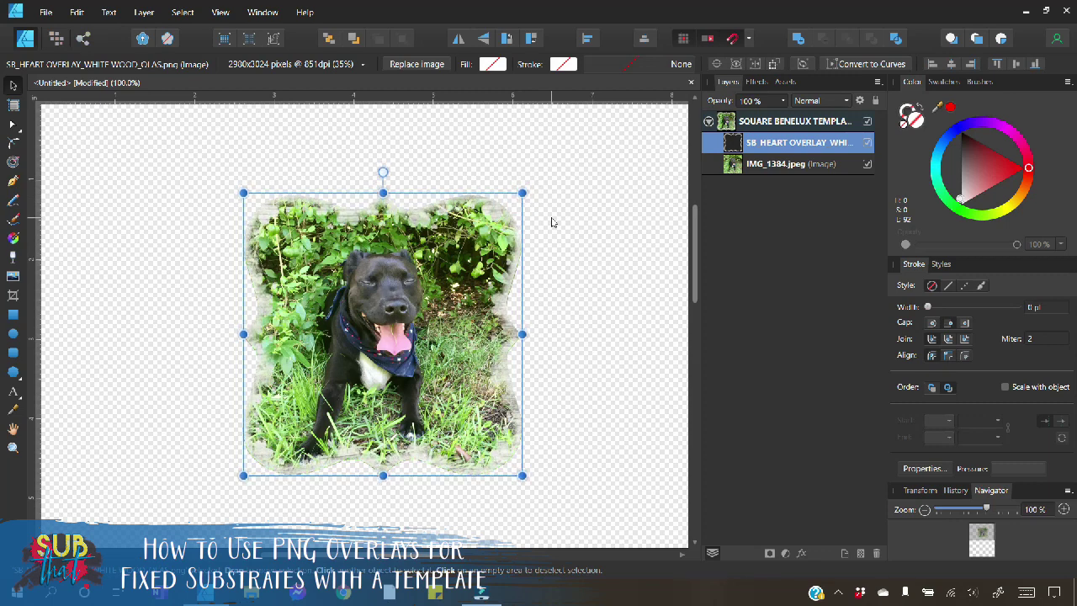
key(Right)
key(Right)
key(Right)
key(Right)
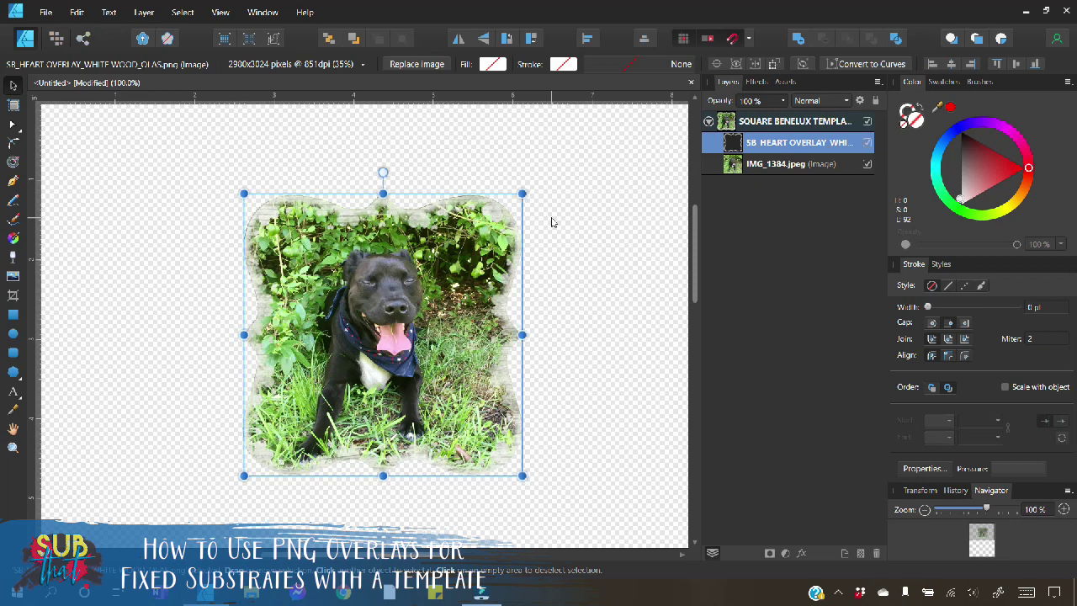
key(Left)
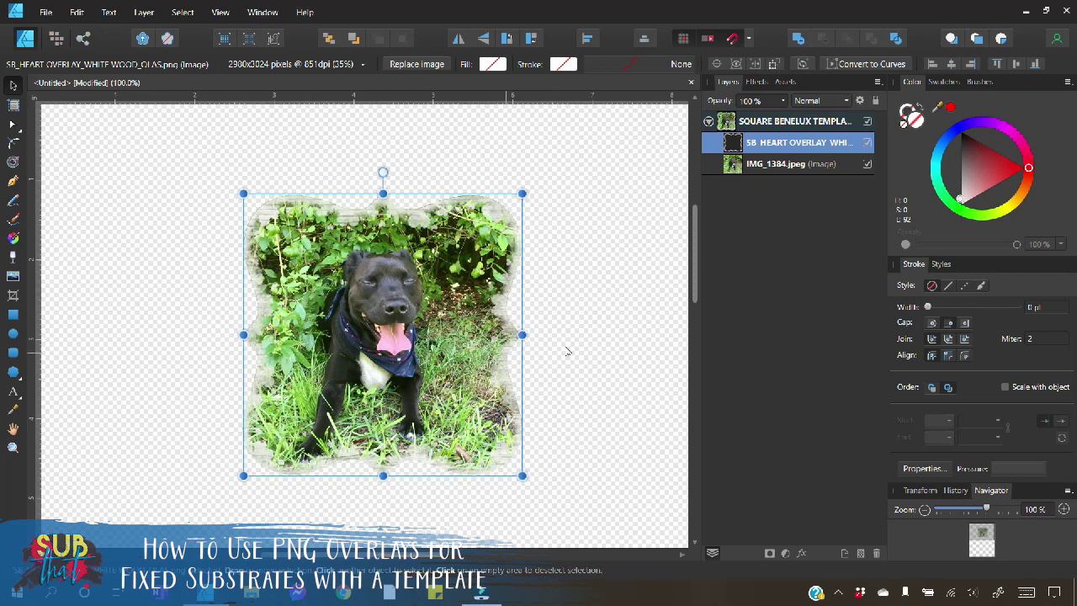
click(567, 351)
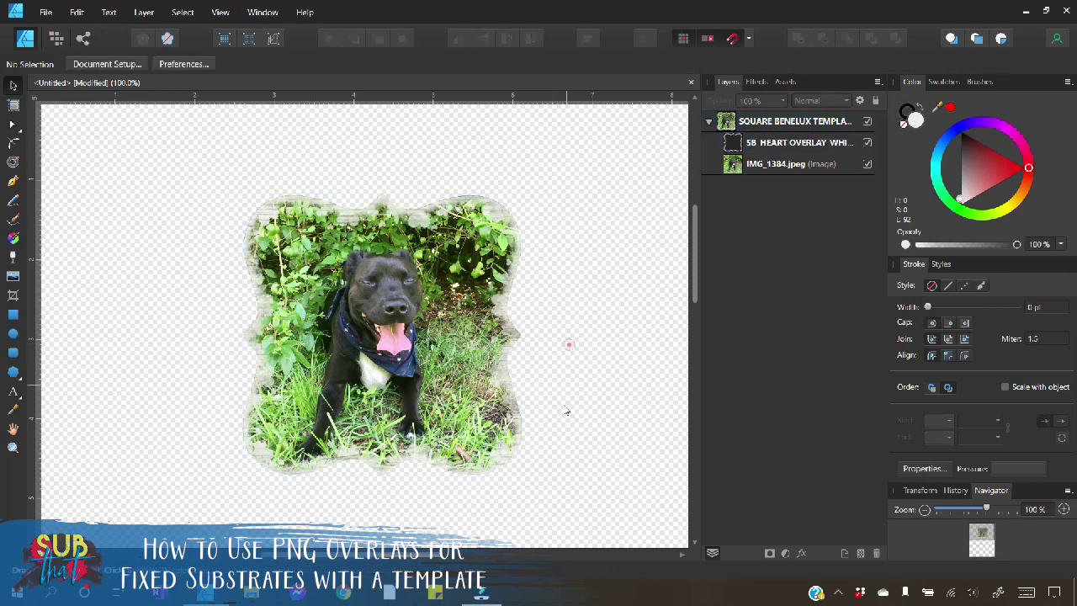
click(800, 146)
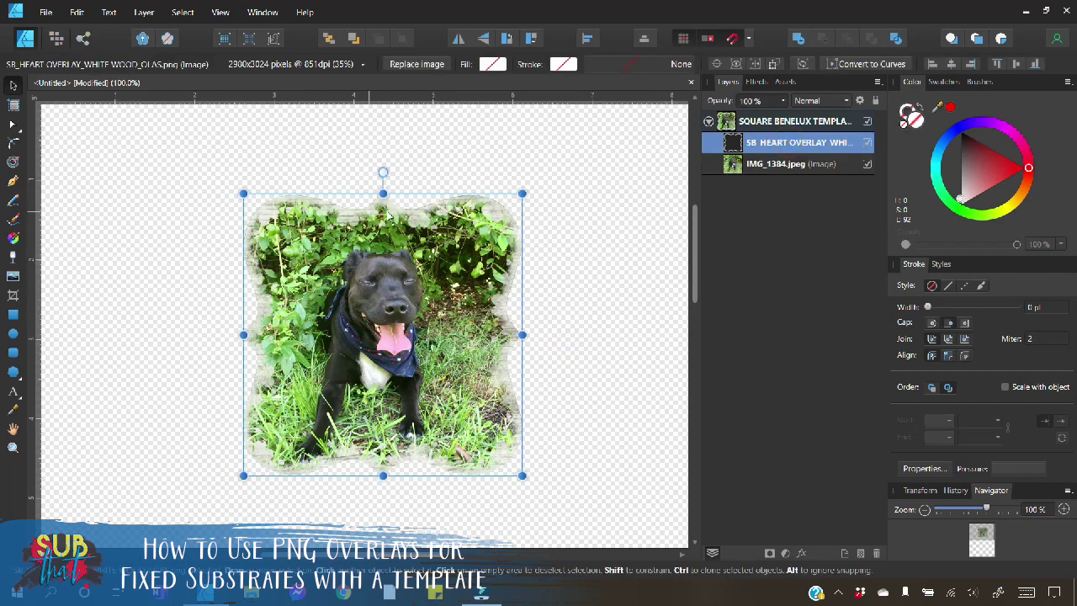
- Duplicate the SB HEART OVERLAY layer for a fuller white edge, then deselect to check
drag(792, 143, 782, 144)
right_click(783, 144)
click(735, 265)
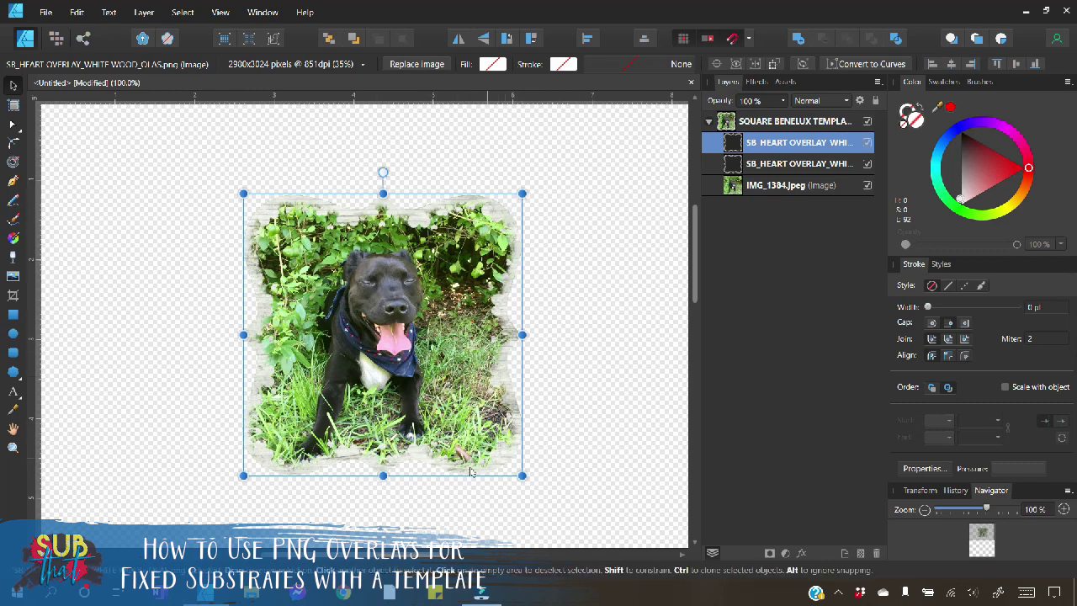
click(556, 422)
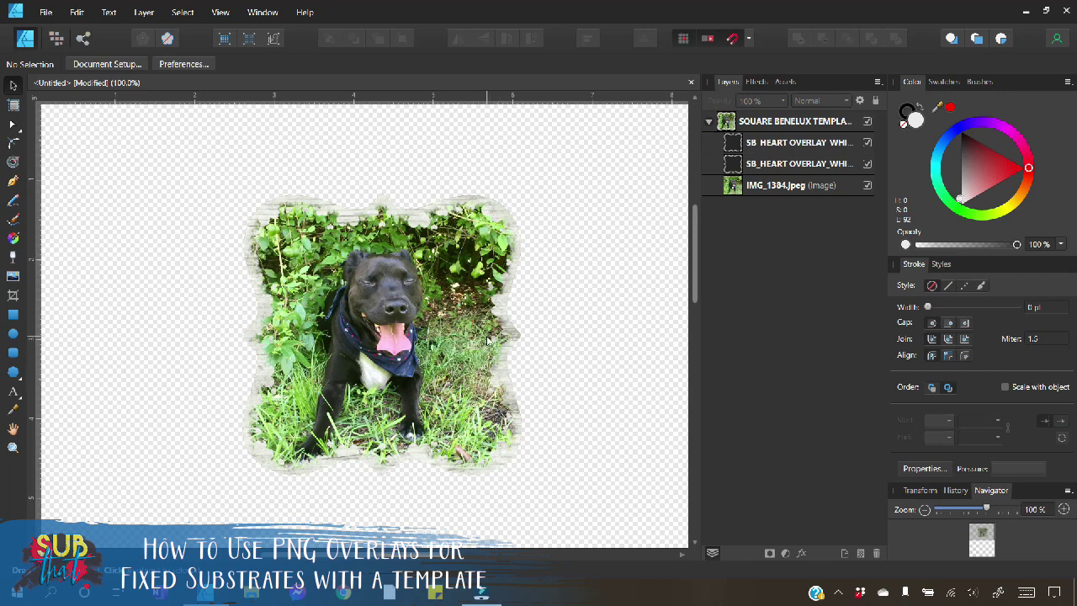
- Zoom to 50% and move the Square Benelux template group to the page's top-left
click(778, 122)
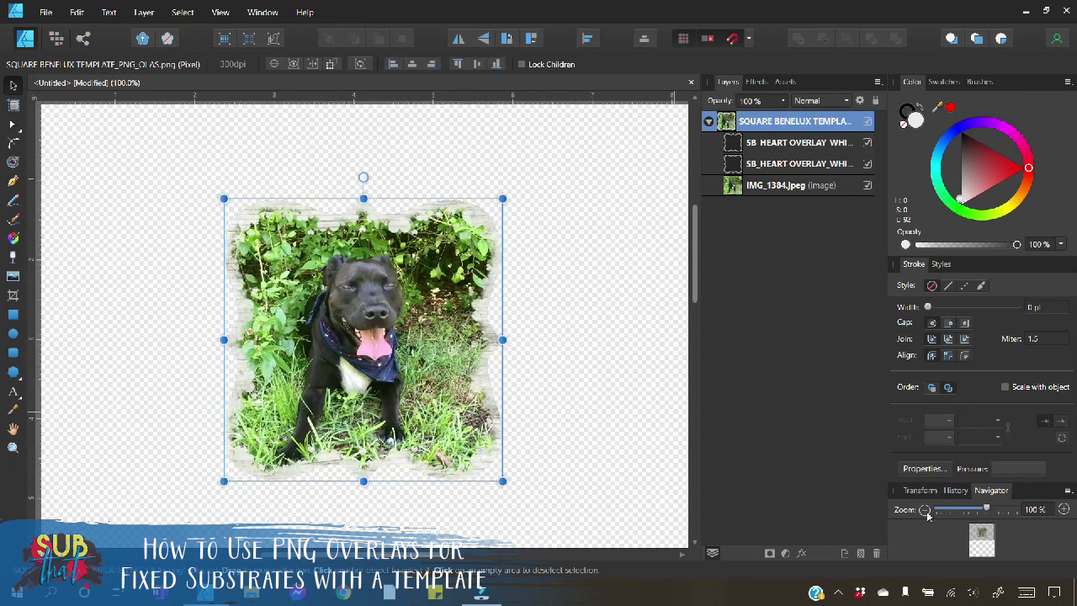
click(925, 510)
drag(390, 351, 310, 325)
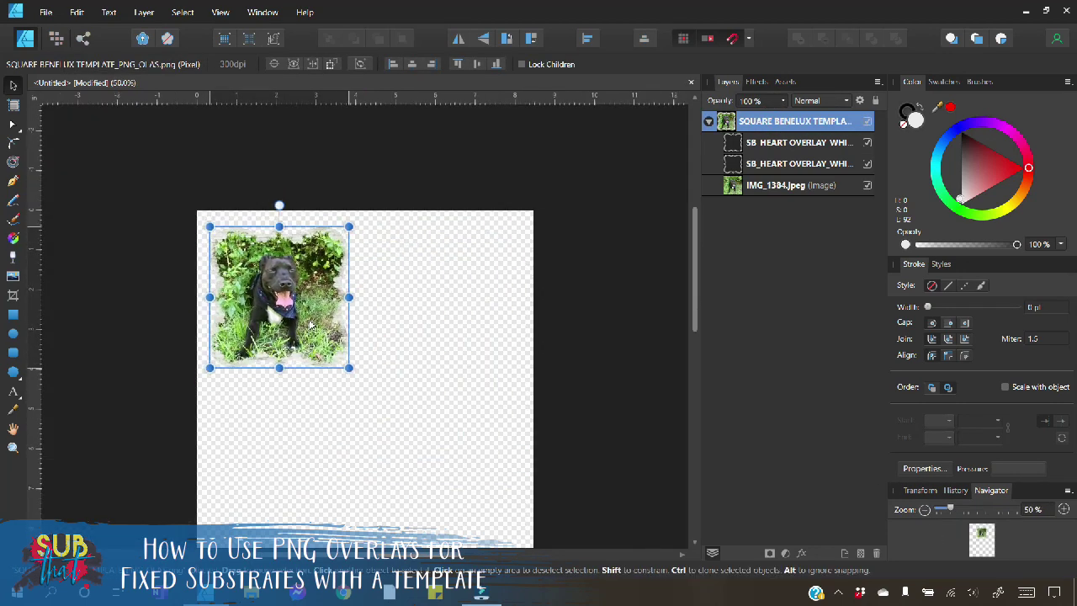
scroll(375, 307, down, 2)
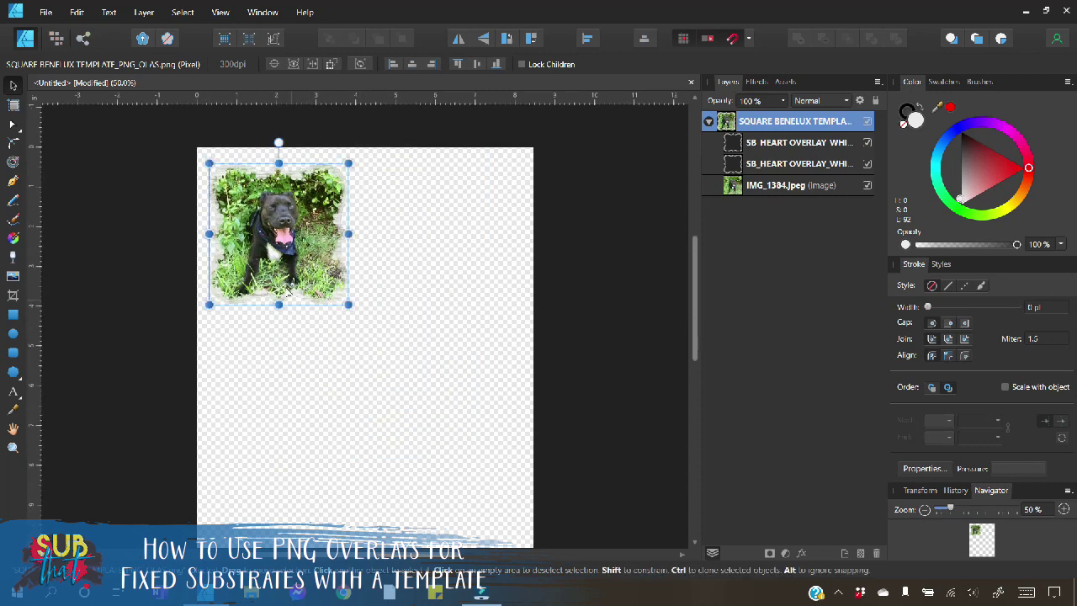
- Duplicate the framed dog photo group and place the copy to the right of the original
right_click(755, 128)
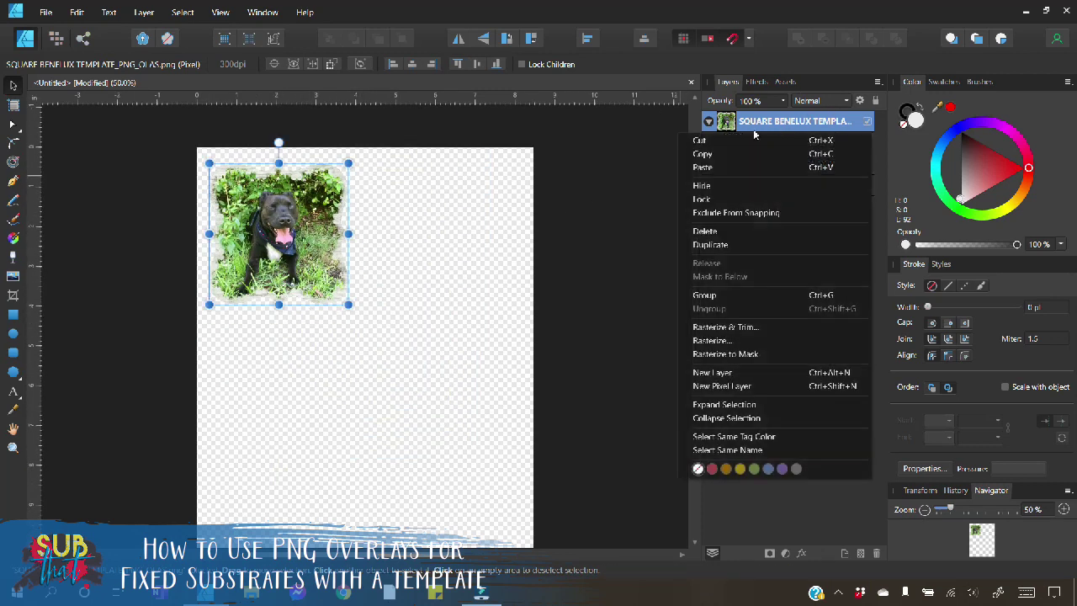
click(747, 244)
drag(277, 223, 435, 224)
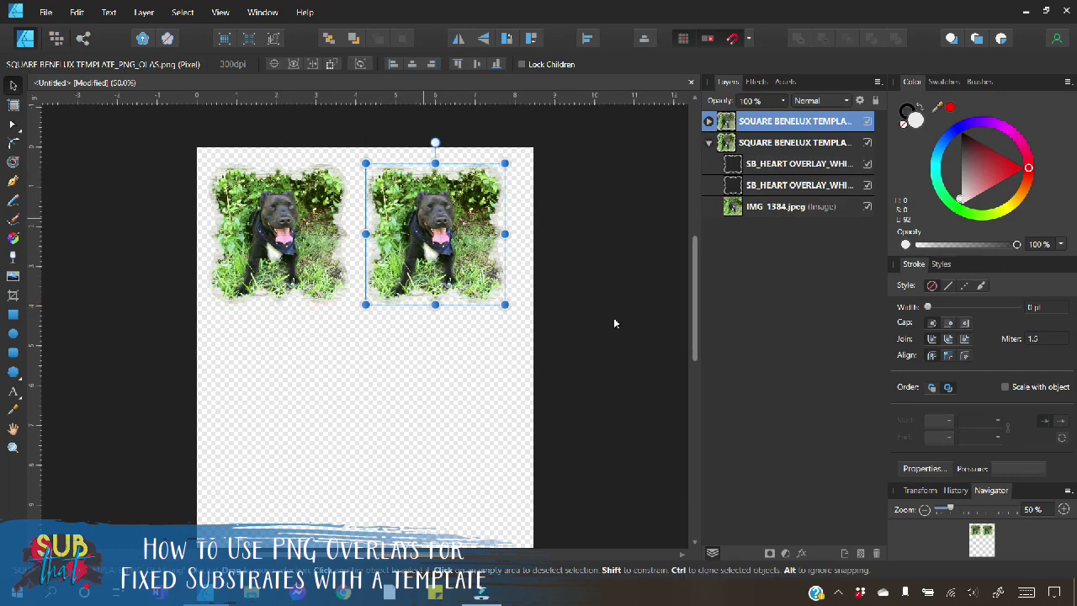
scroll(373, 382, down, 1)
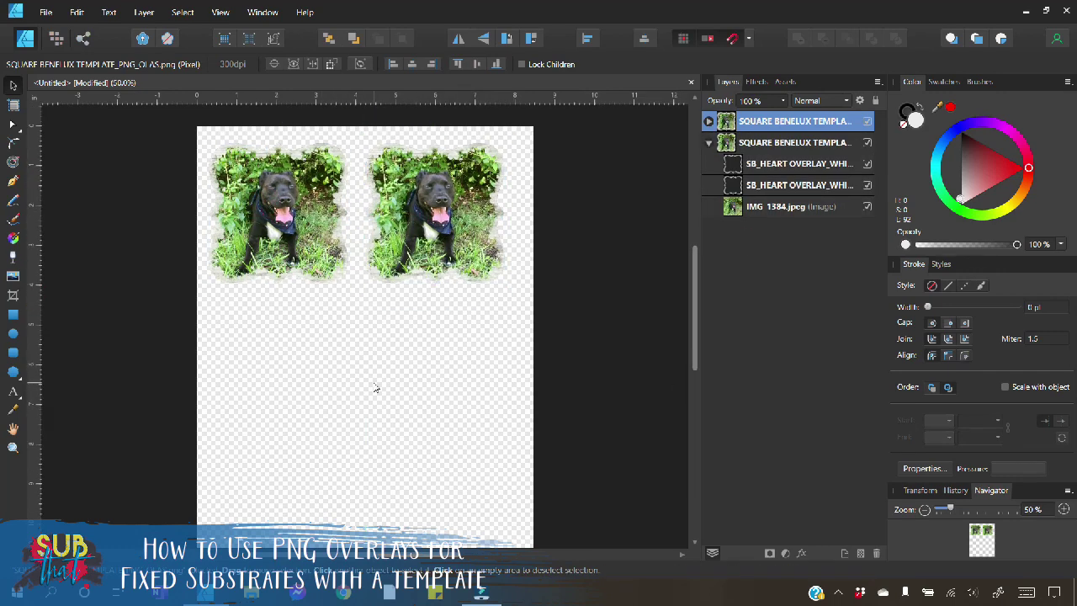
click(374, 382)
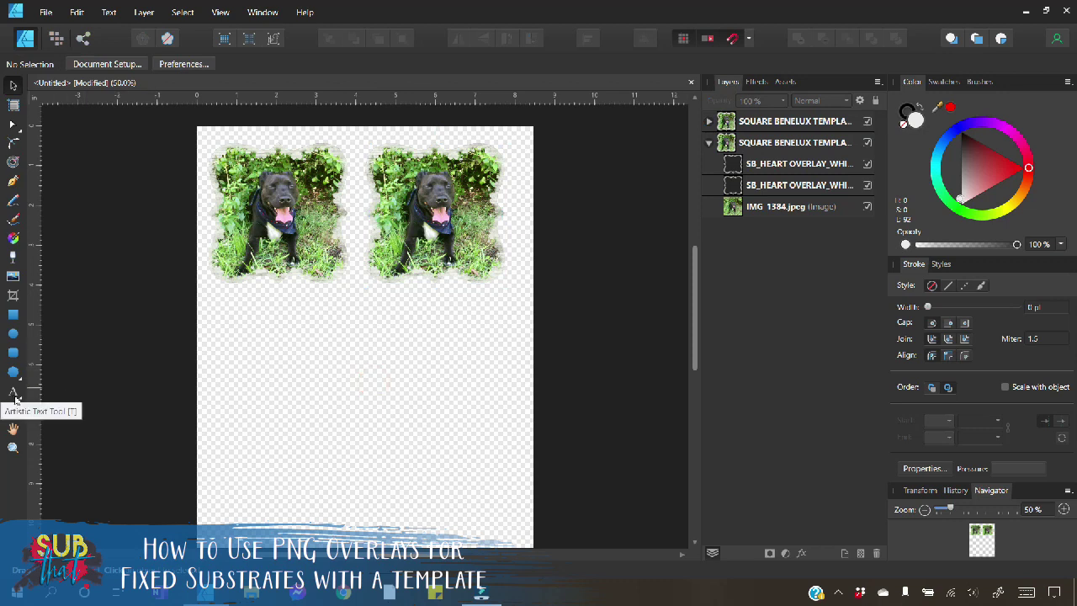
click(14, 392)
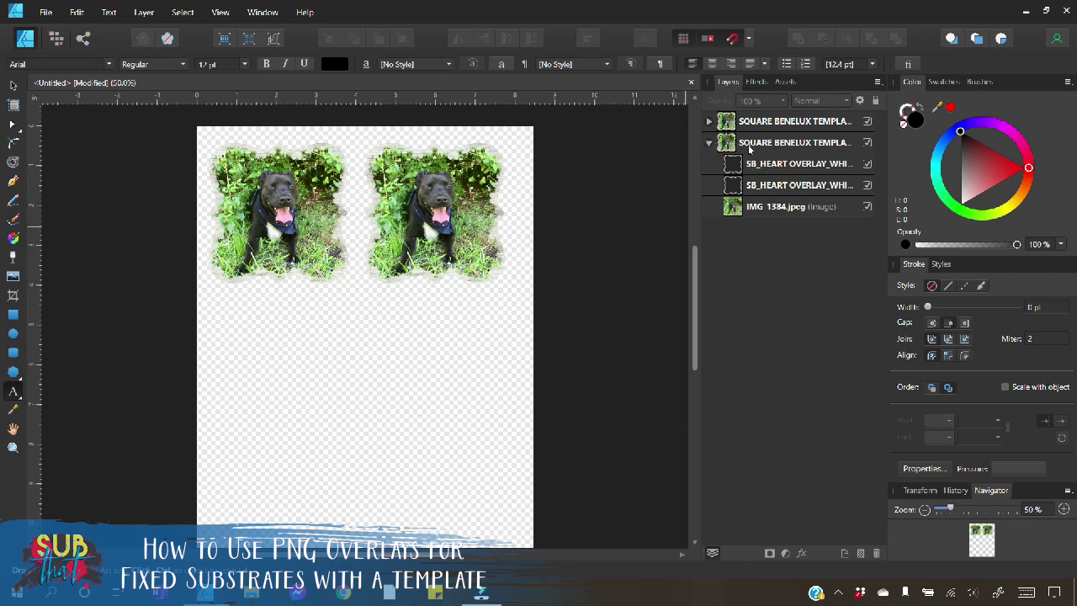
- With the Move tool, drag the right dog-photo copy level with the left one, then check at 100% zoom
click(13, 85)
click(393, 210)
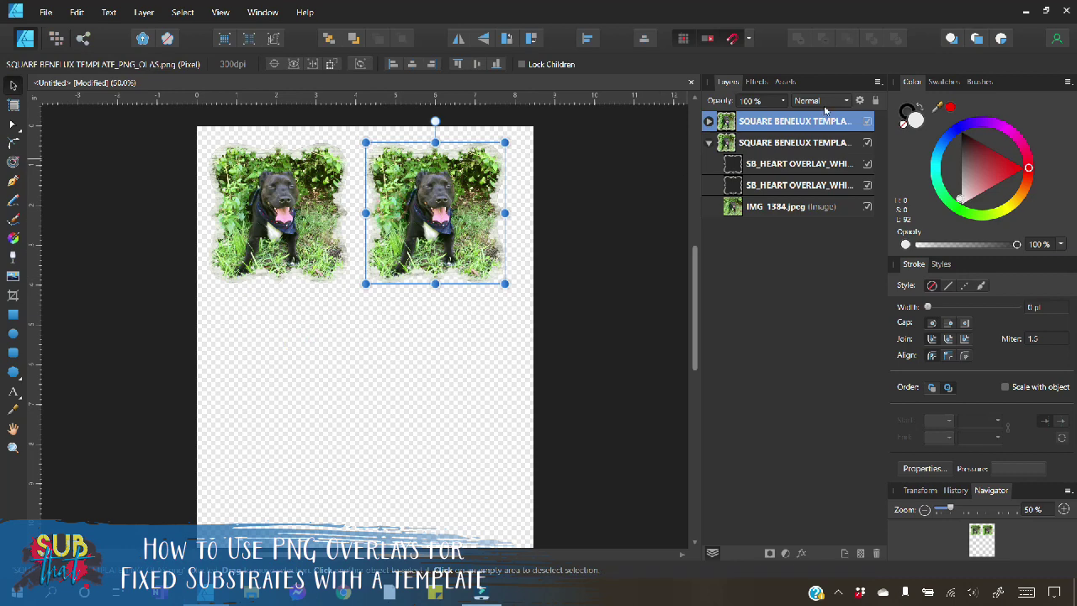
drag(424, 203, 427, 279)
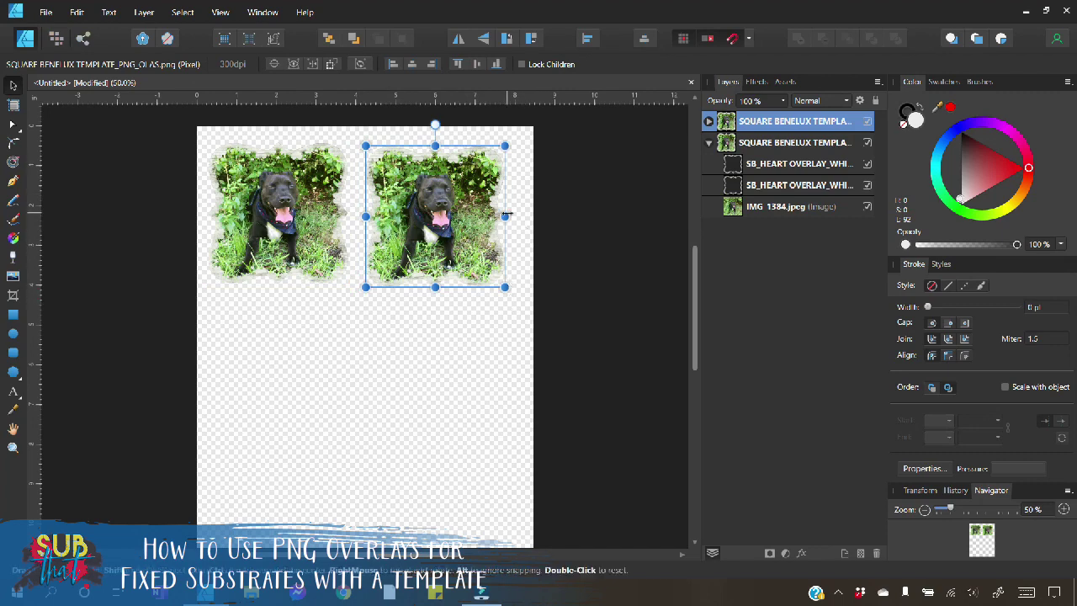
click(1064, 510)
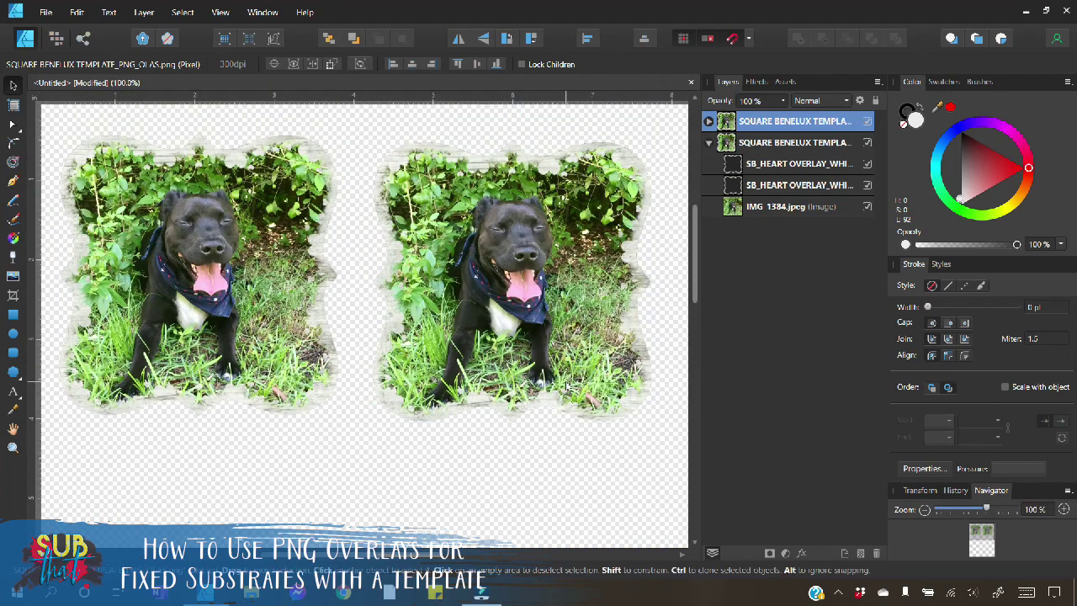
click(329, 485)
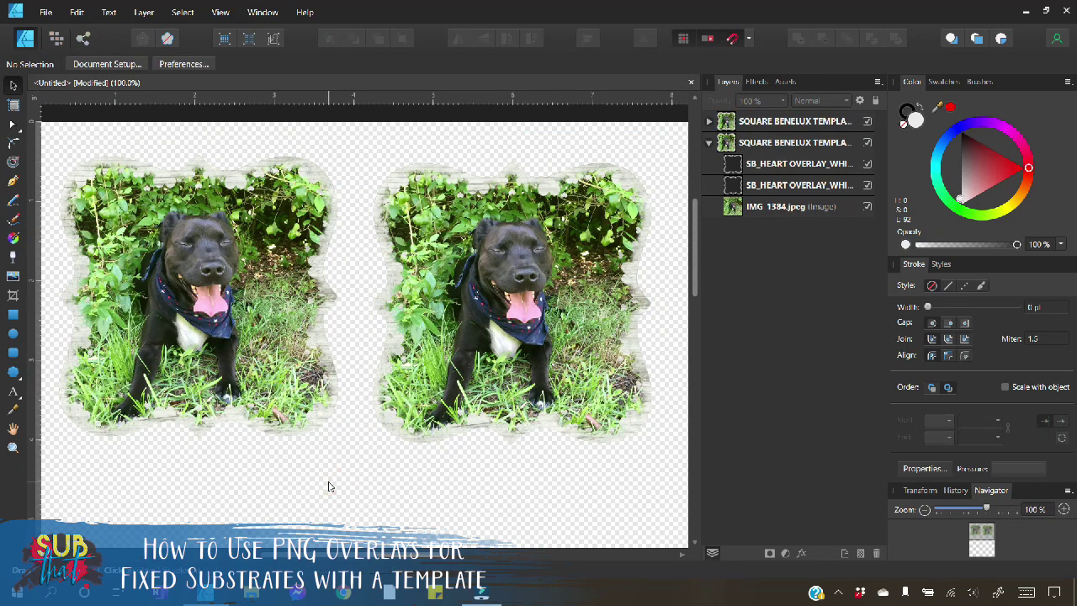